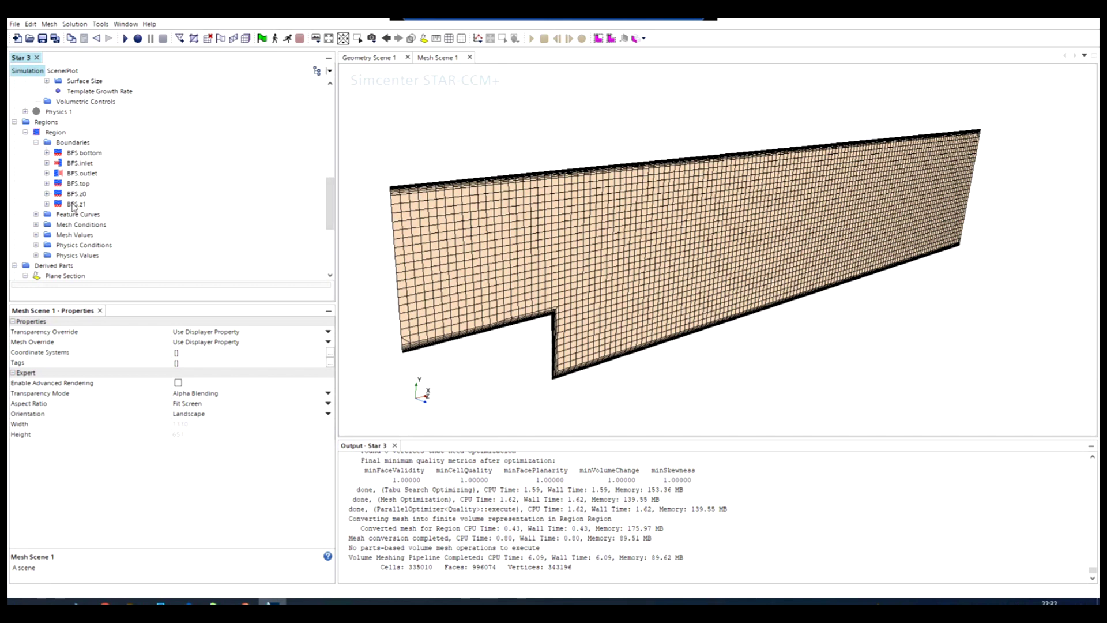
- Open the model selection for the Physics 1 continuum
{"action": "scroll", "coordinate": [60, 207], "scroll_direction": "down", "scroll_amount": 2}
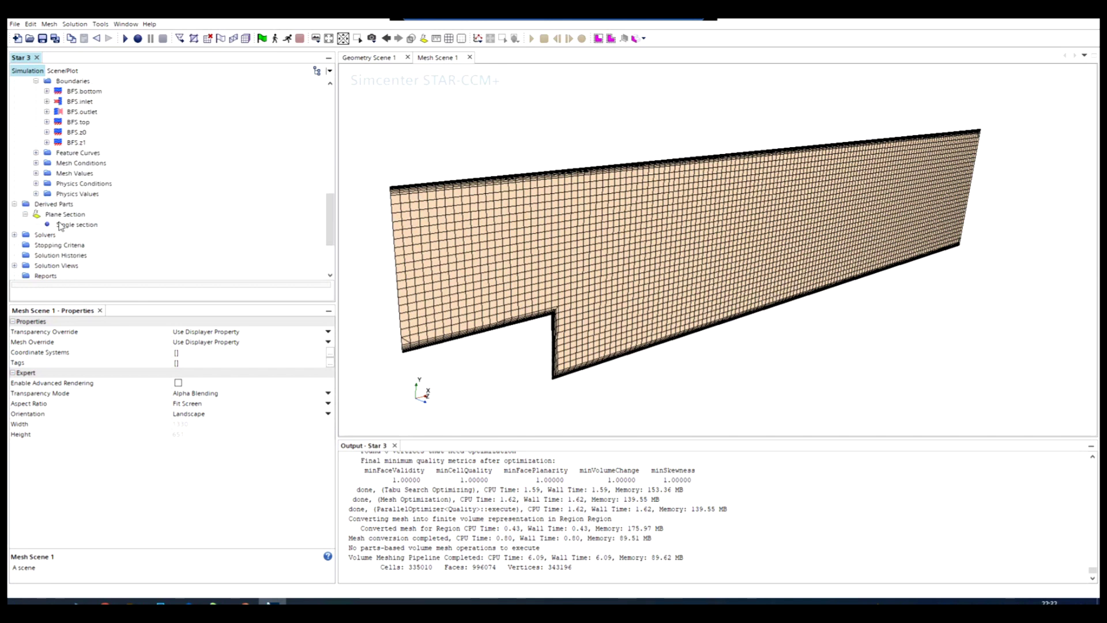
{"action": "scroll", "coordinate": [60, 229], "scroll_direction": "up", "scroll_amount": 3}
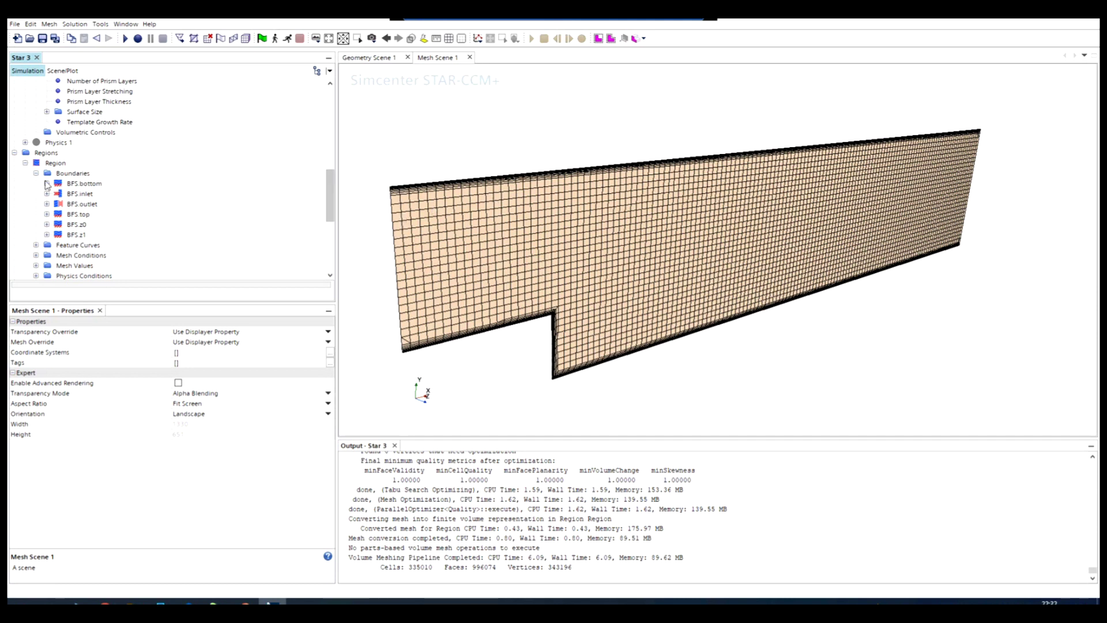
{"action": "scroll", "coordinate": [47, 185], "scroll_direction": "up", "scroll_amount": 5}
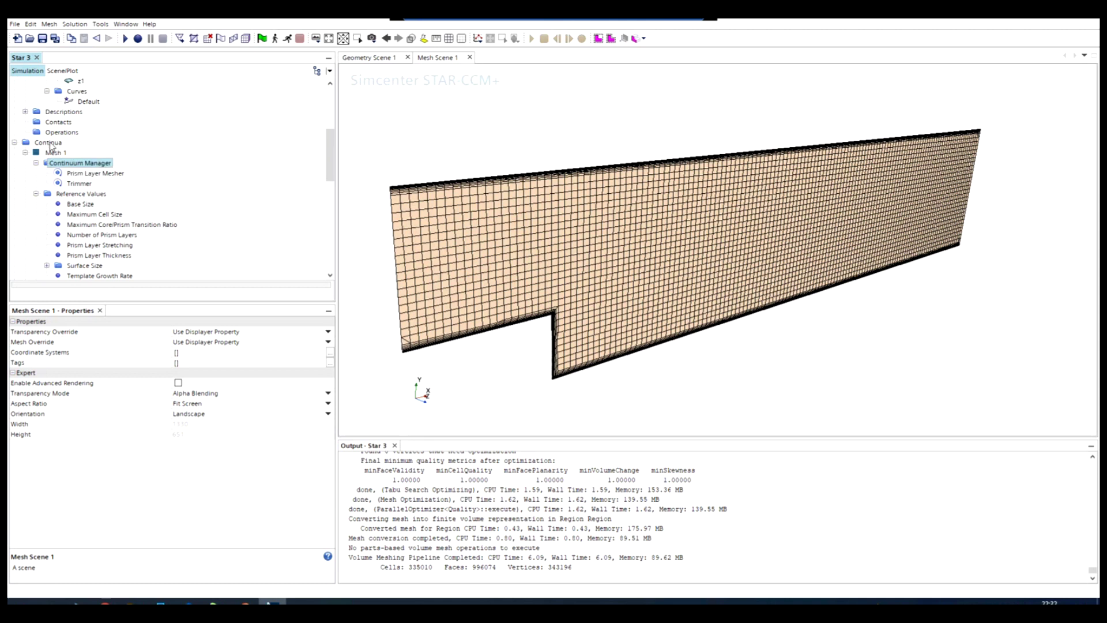
{"action": "left_click", "coordinate": [49, 143]}
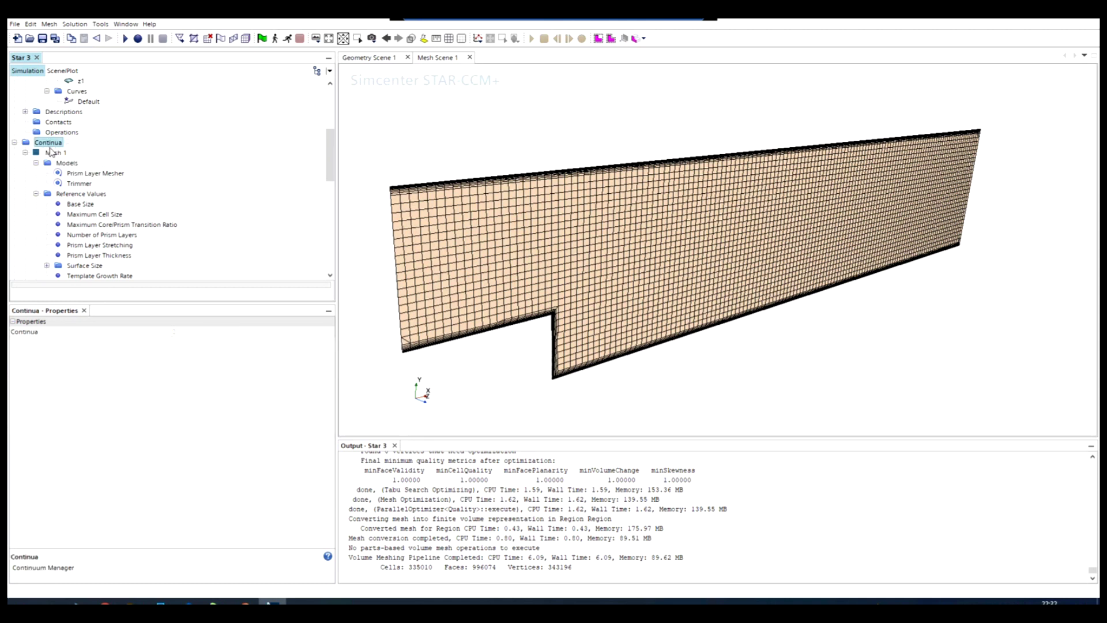
{"action": "scroll", "coordinate": [50, 151], "scroll_direction": "down", "scroll_amount": 3}
{"action": "left_click", "coordinate": [57, 205]}
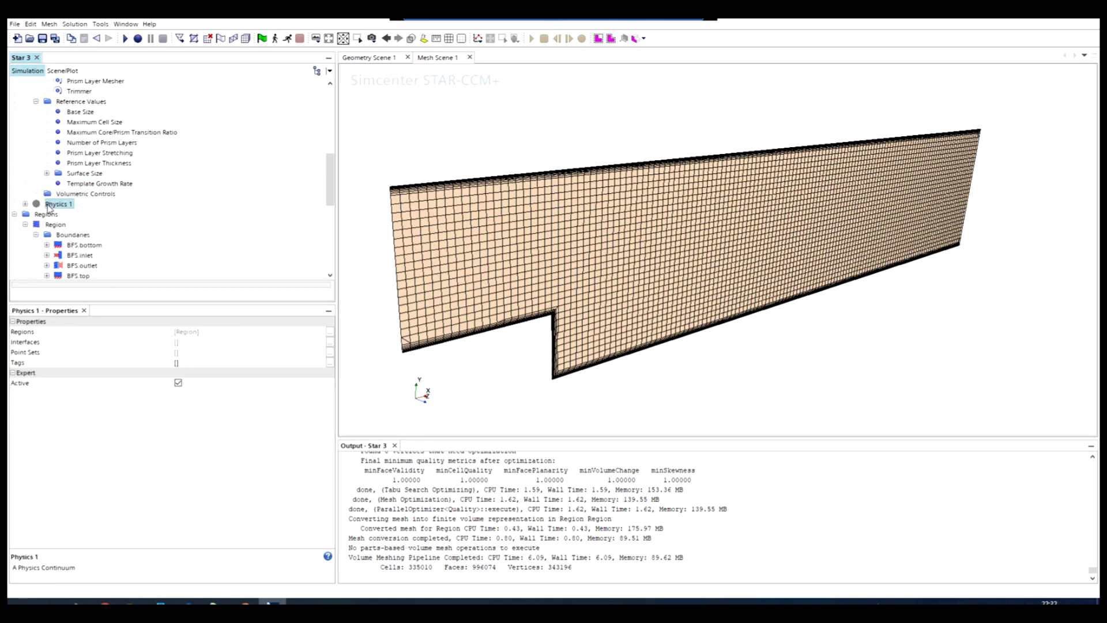
{"action": "scroll", "coordinate": [61, 162], "scroll_direction": "up", "scroll_amount": 1}
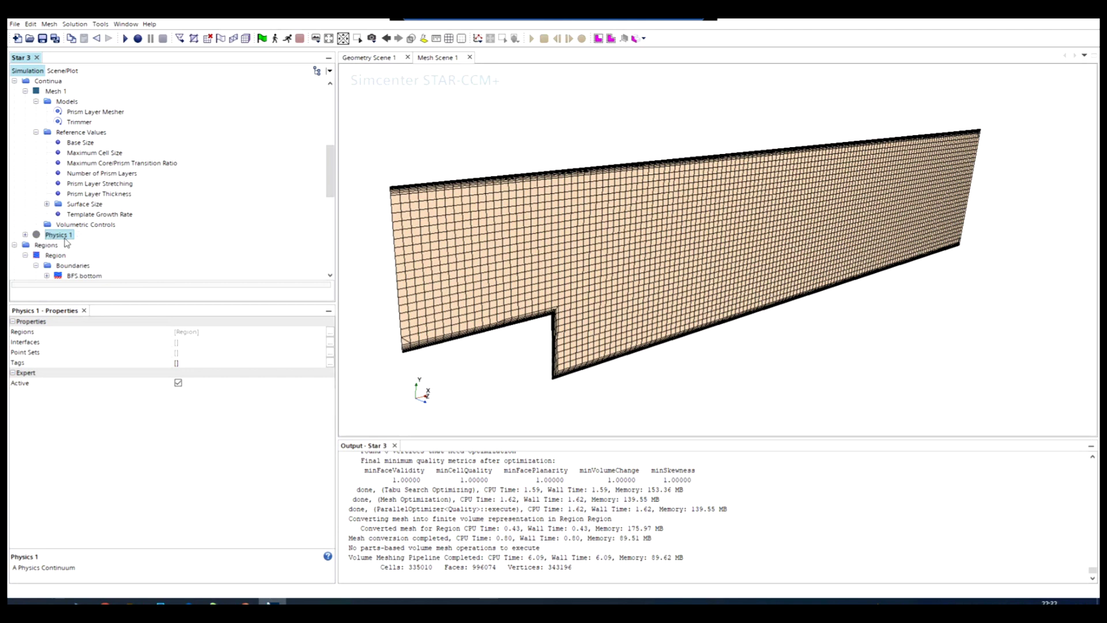
{"action": "left_click", "coordinate": [25, 235]}
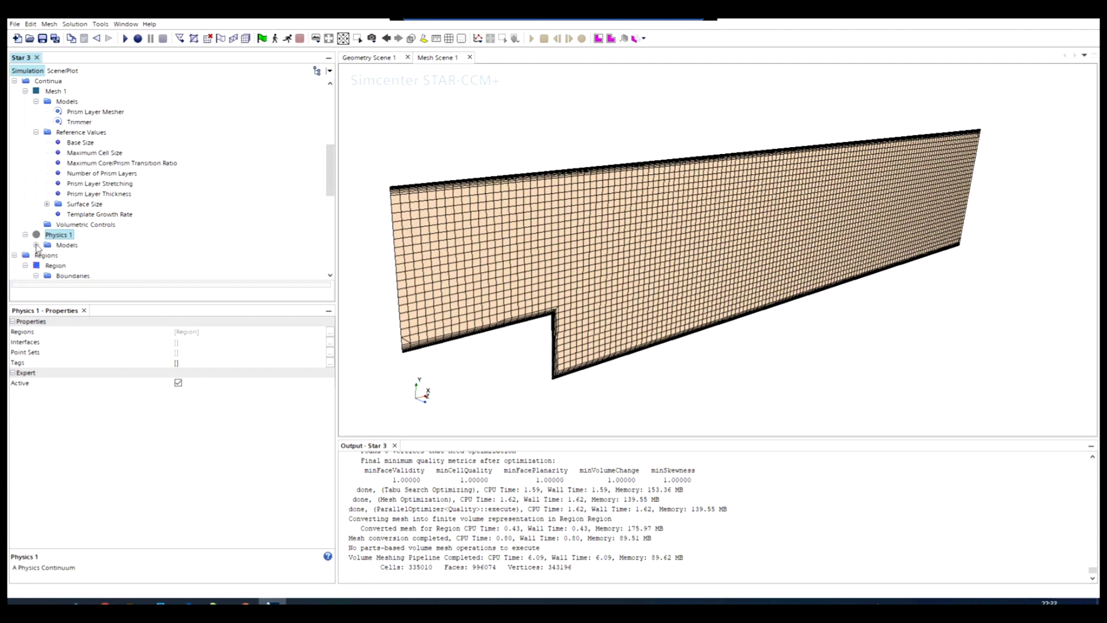
{"action": "left_click", "coordinate": [36, 245]}
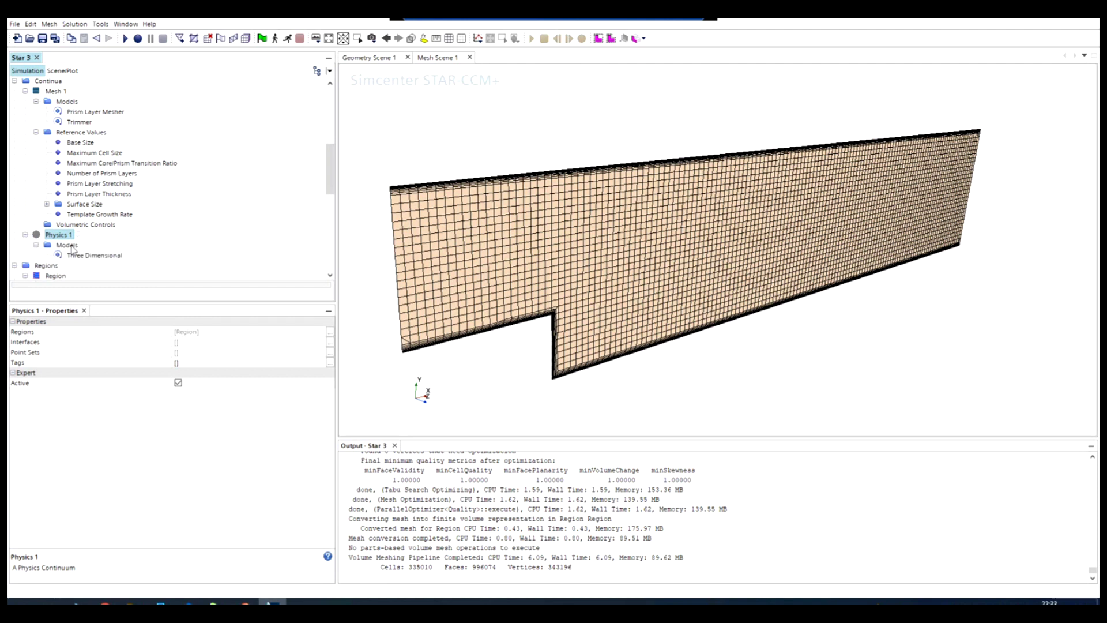
{"action": "left_click", "coordinate": [69, 246]}
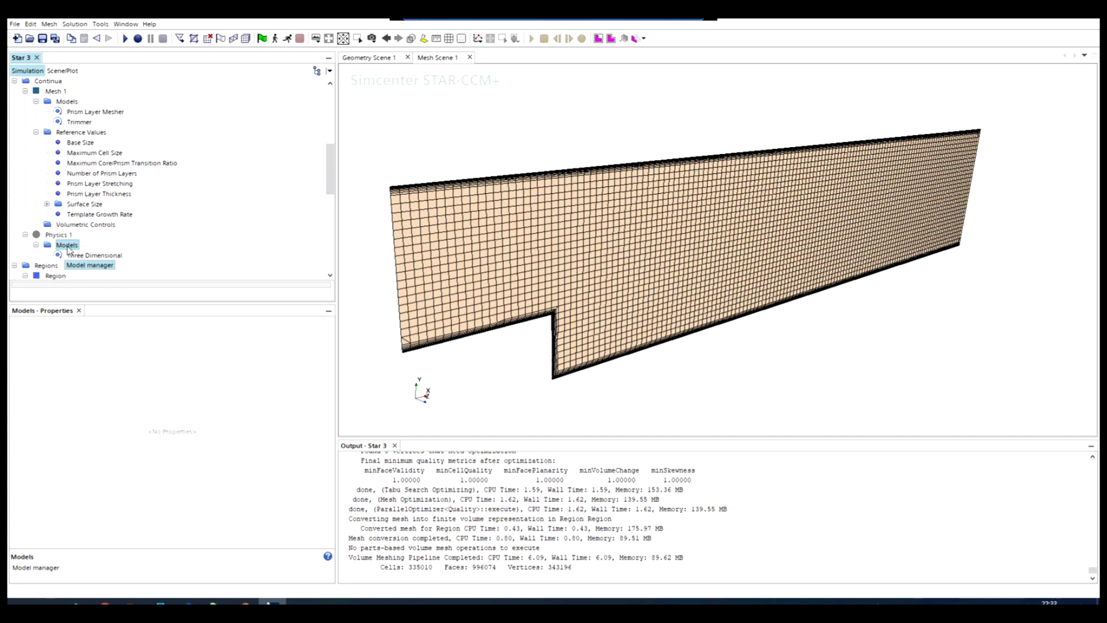
{"action": "double_click", "coordinate": [67, 245]}
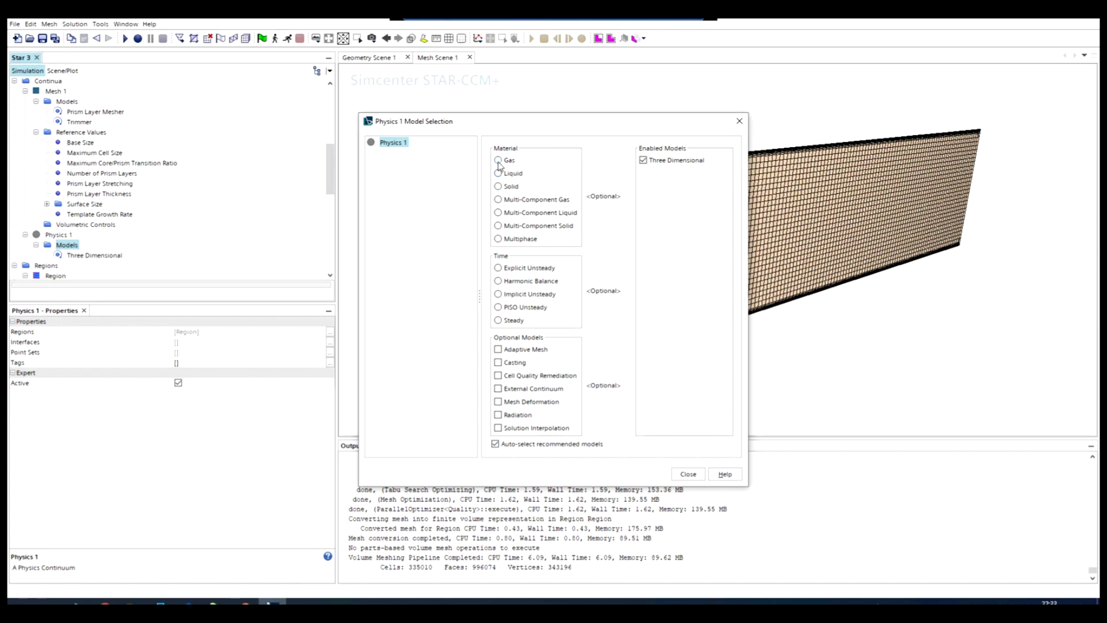
- Enable the Gas, Coupled Flow, Constant Density, Steady, Turbulent and K-Epsilon Turbulence models for the Physics 1 continuum
{"action": "left_click", "coordinate": [498, 160]}
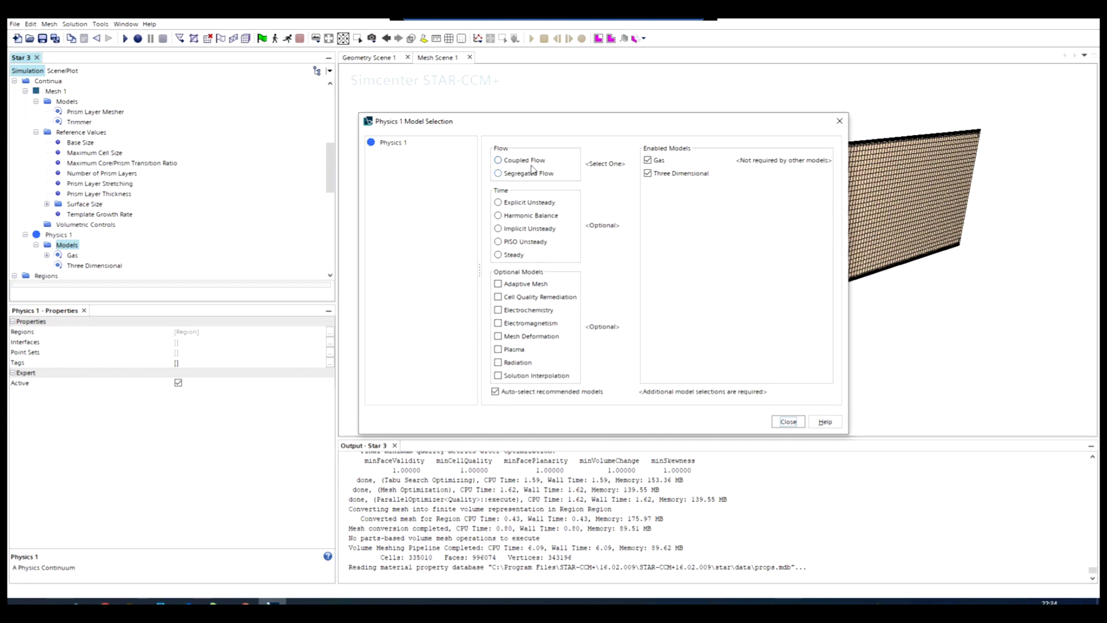
{"action": "left_click", "coordinate": [499, 166]}
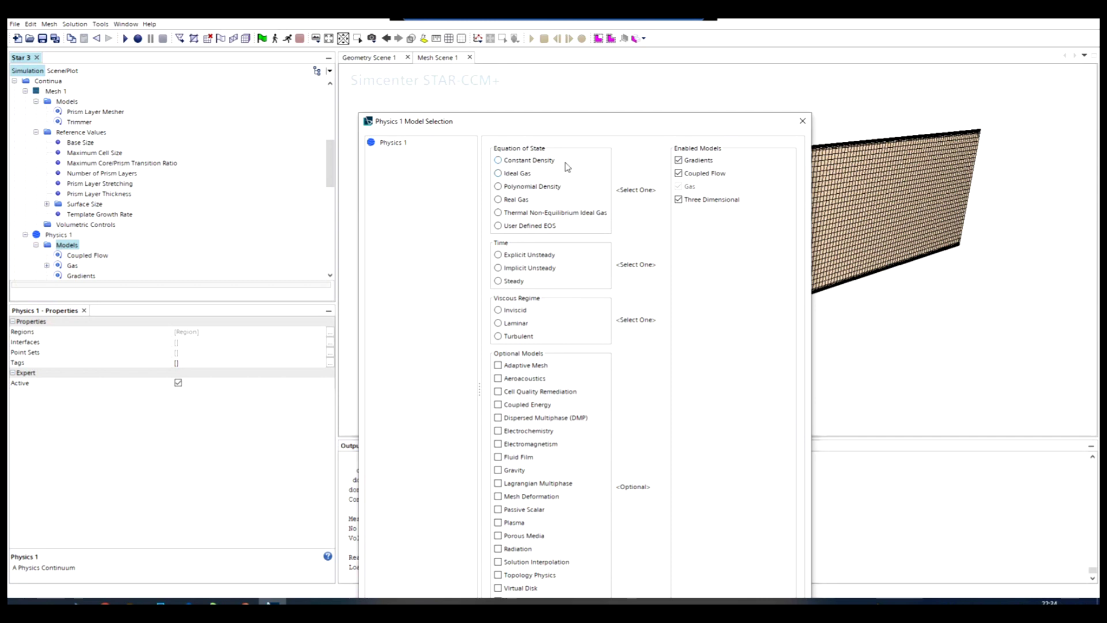
{"action": "left_click", "coordinate": [517, 163]}
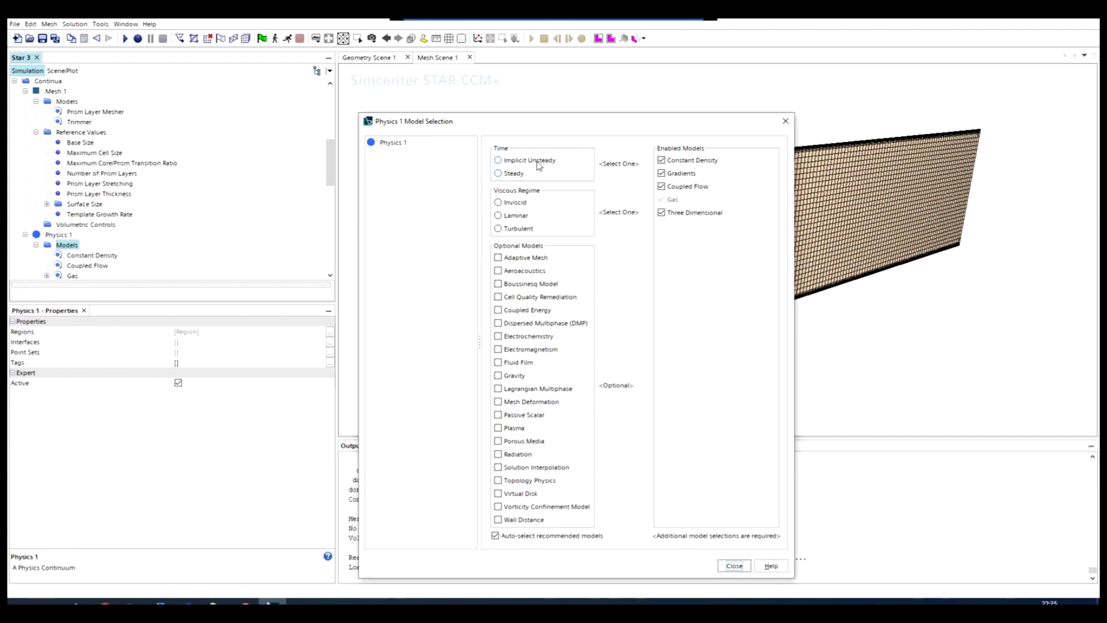
{"action": "left_click", "coordinate": [509, 178]}
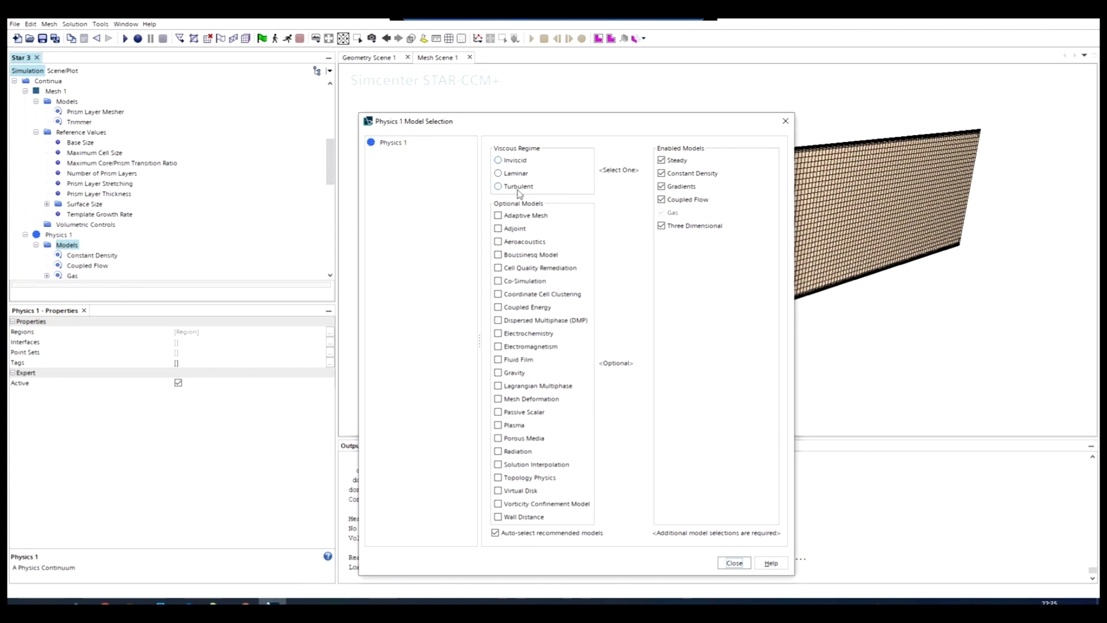
{"action": "left_click", "coordinate": [499, 188]}
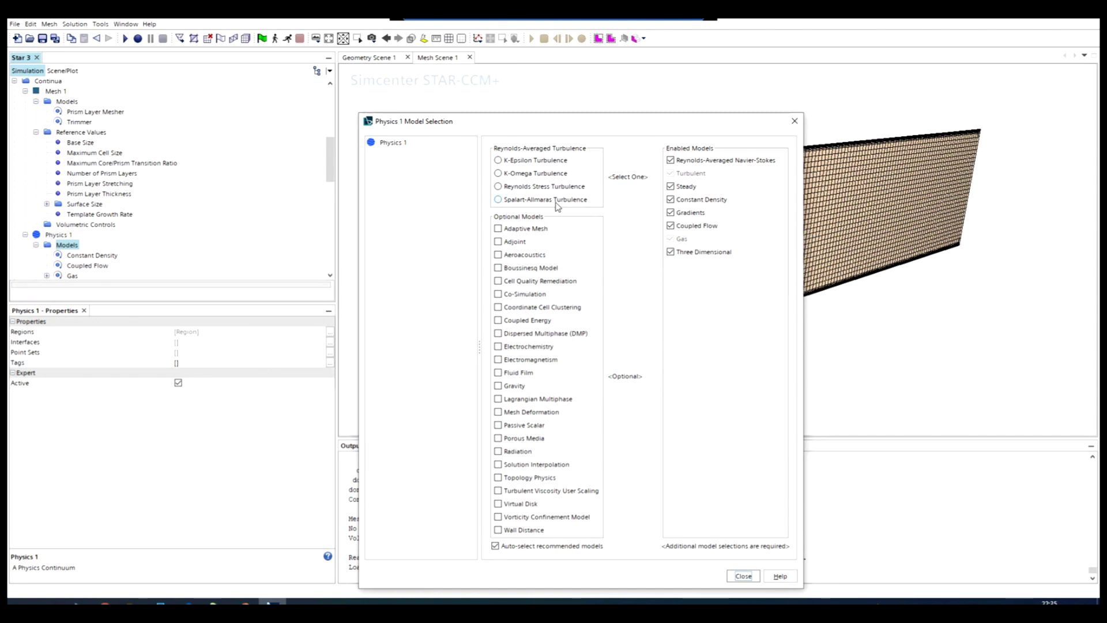
{"action": "left_click", "coordinate": [498, 162]}
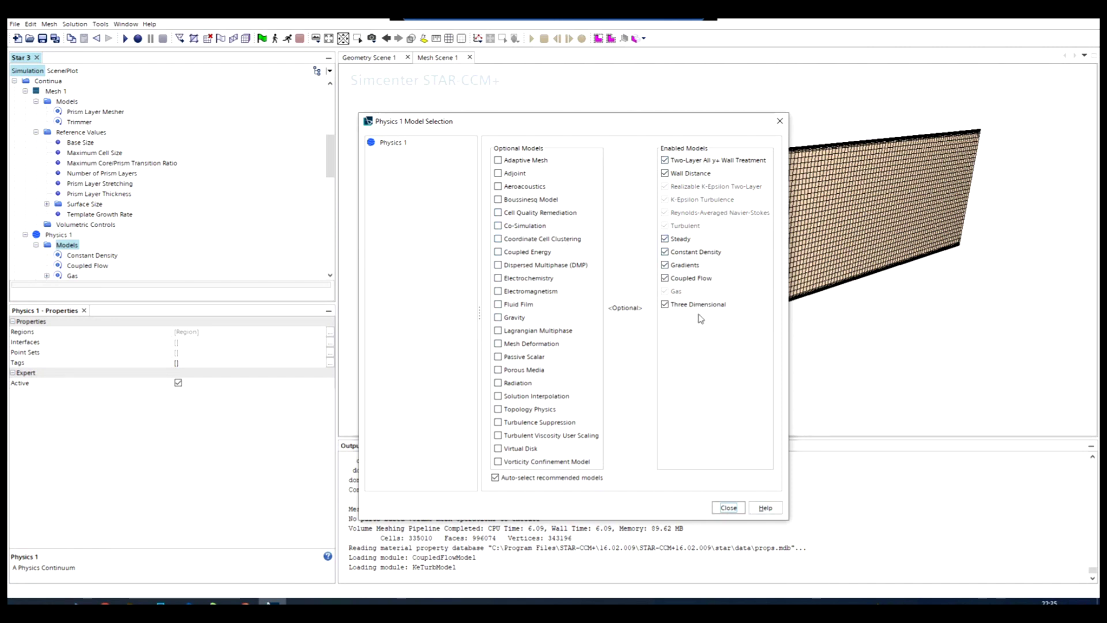
{"action": "left_click", "coordinate": [728, 507]}
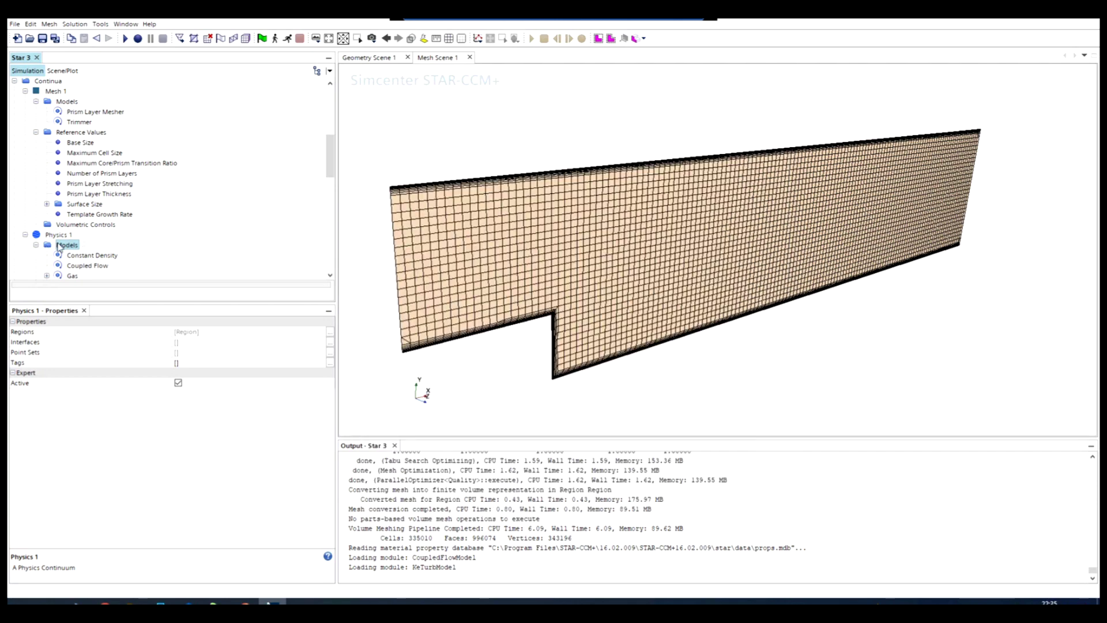
- Inspect the constant density value of Air in the material properties of the Physics 1 gas model
{"action": "scroll", "coordinate": [59, 246], "scroll_direction": "down", "scroll_amount": 4}
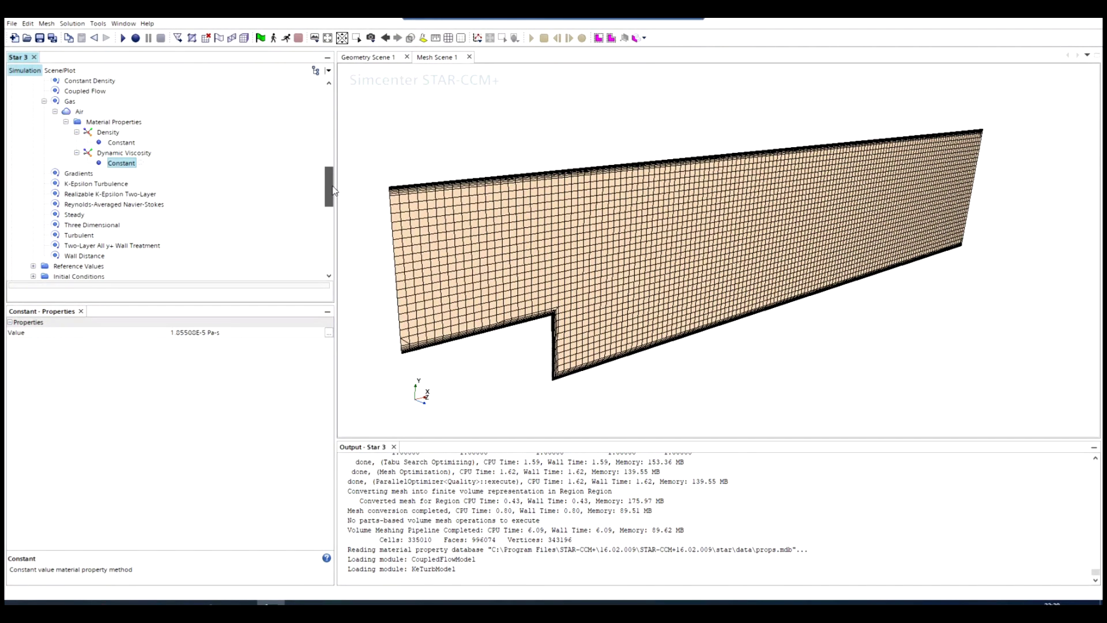
{"action": "scroll", "coordinate": [294, 171], "scroll_direction": "up", "scroll_amount": 5}
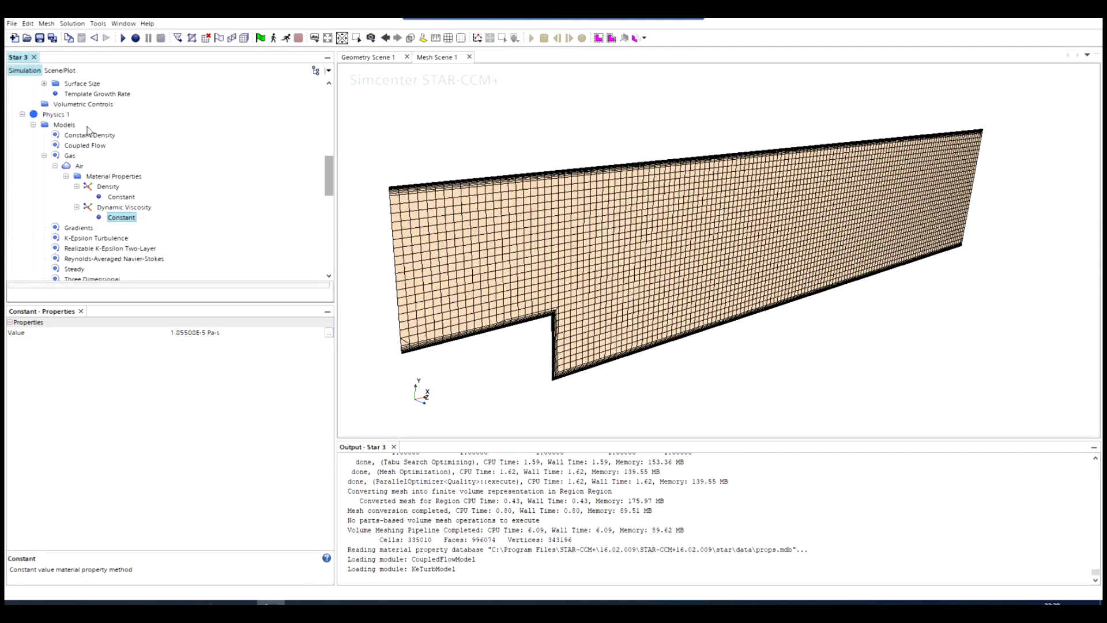
{"action": "left_click", "coordinate": [44, 155]}
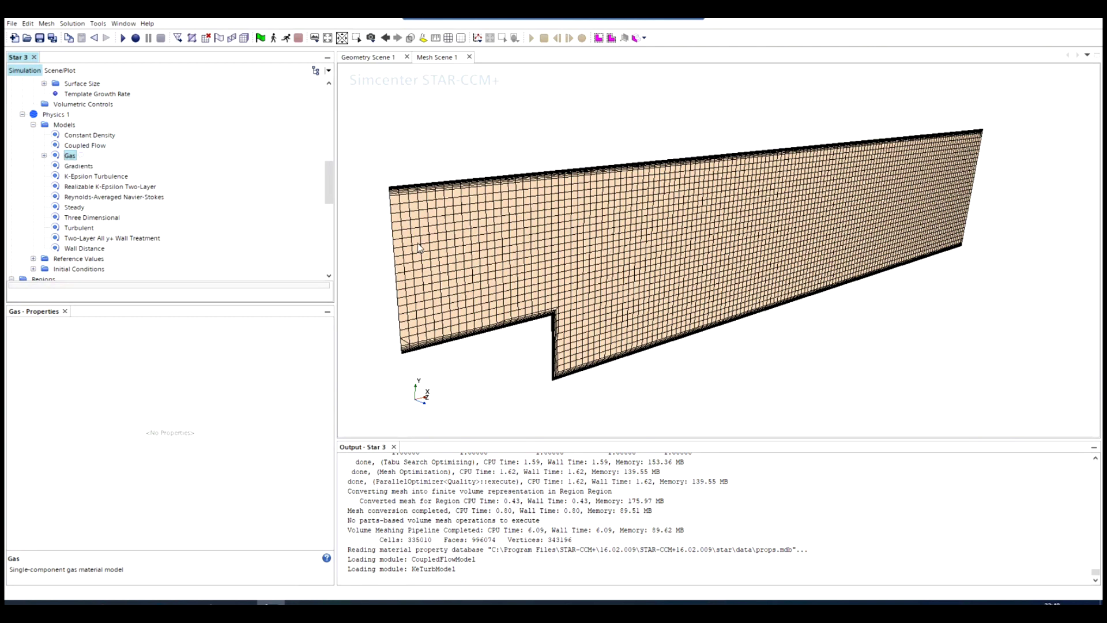
{"action": "left_click", "coordinate": [43, 156]}
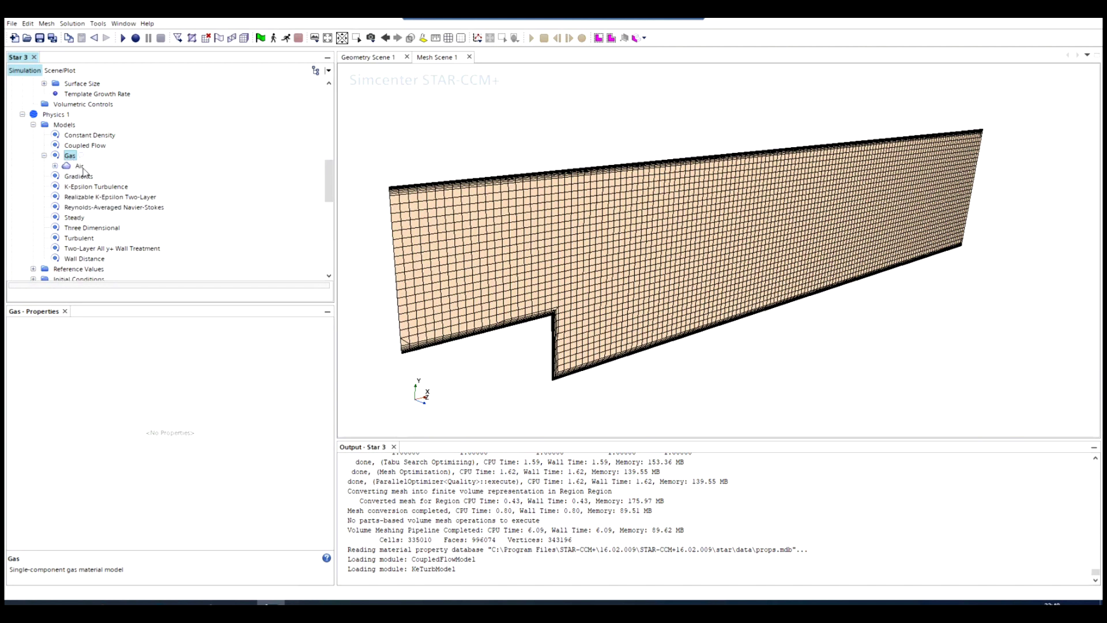
{"action": "left_click", "coordinate": [55, 166]}
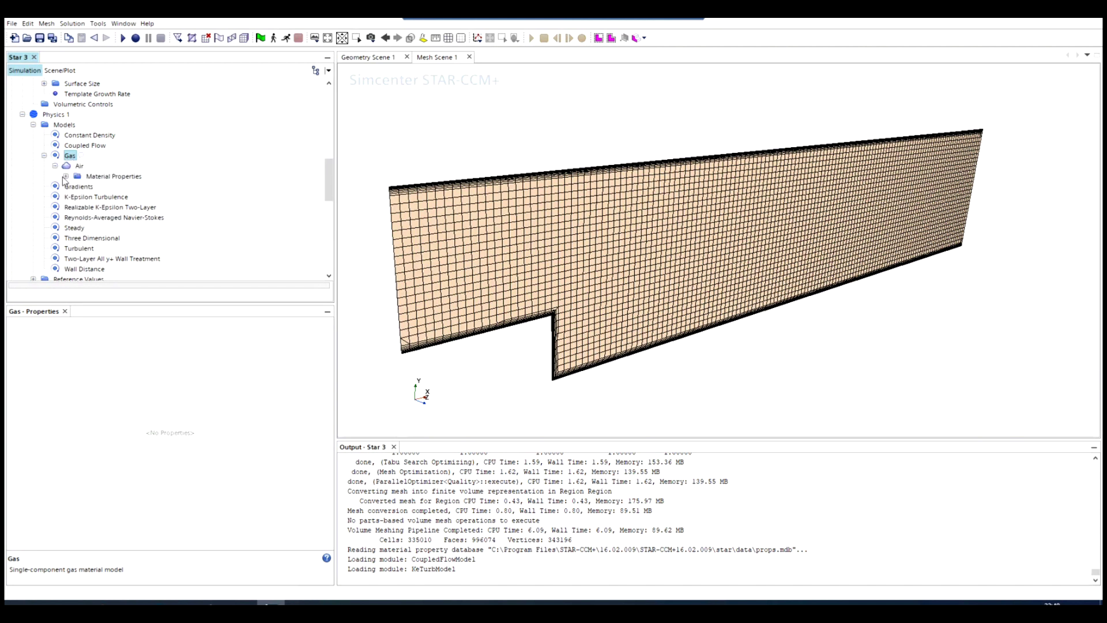
{"action": "left_click", "coordinate": [65, 176]}
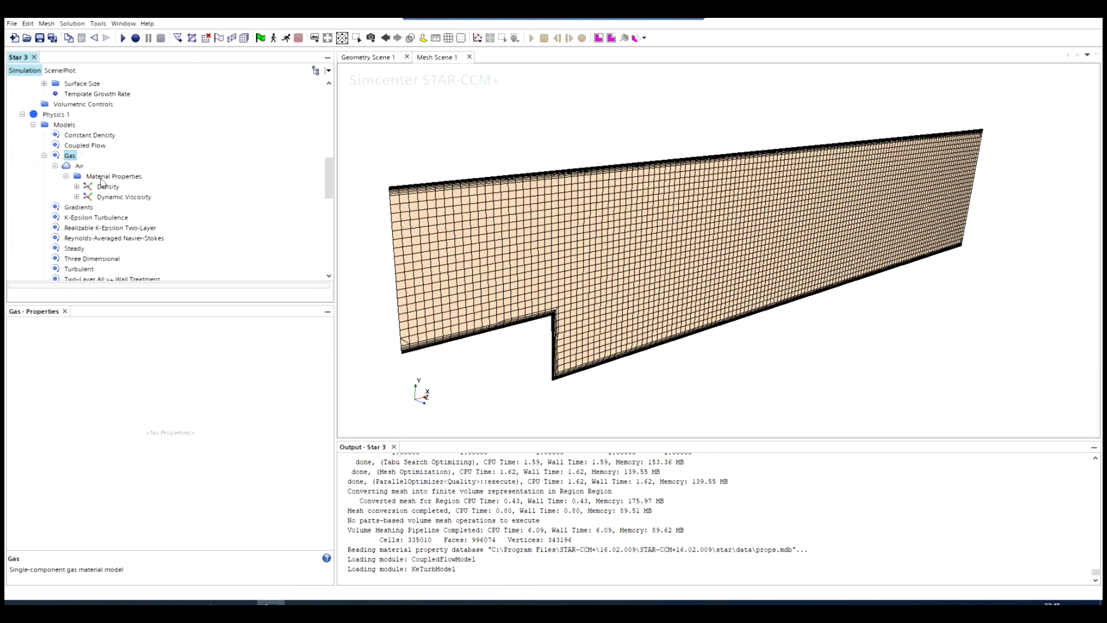
{"action": "left_click", "coordinate": [77, 187]}
{"action": "left_click", "coordinate": [106, 188]}
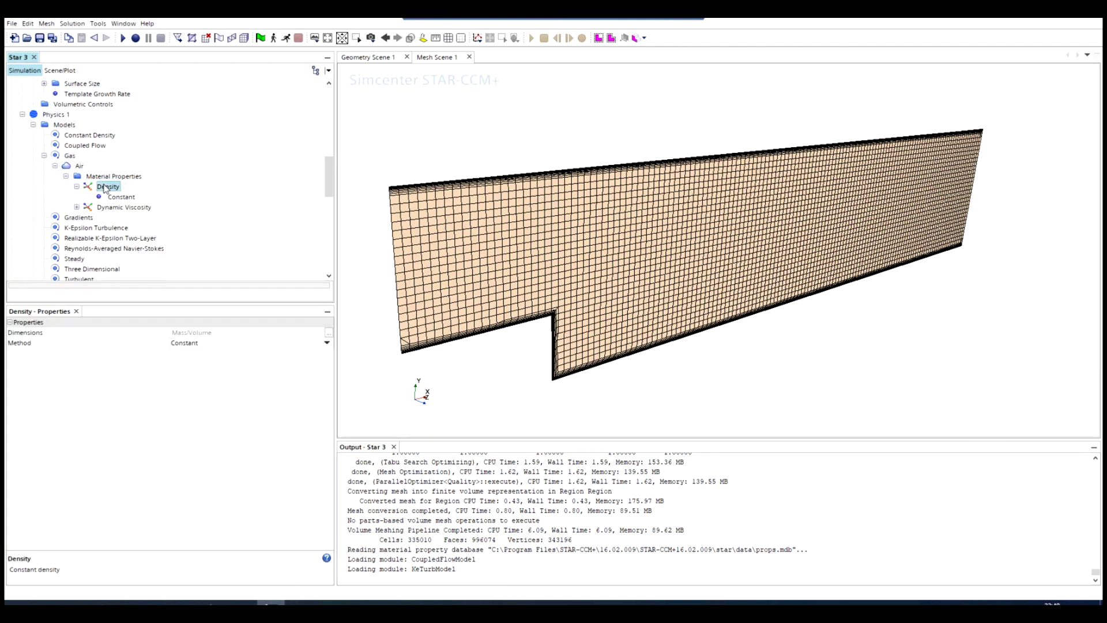
{"action": "left_click", "coordinate": [118, 197]}
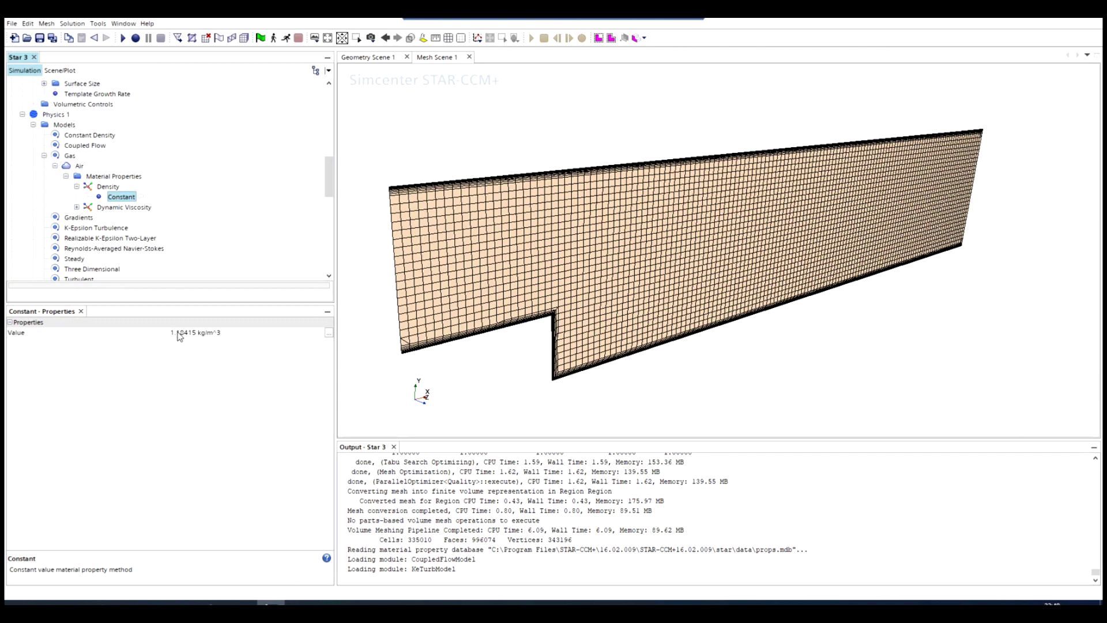
{"action": "left_click", "coordinate": [196, 333]}
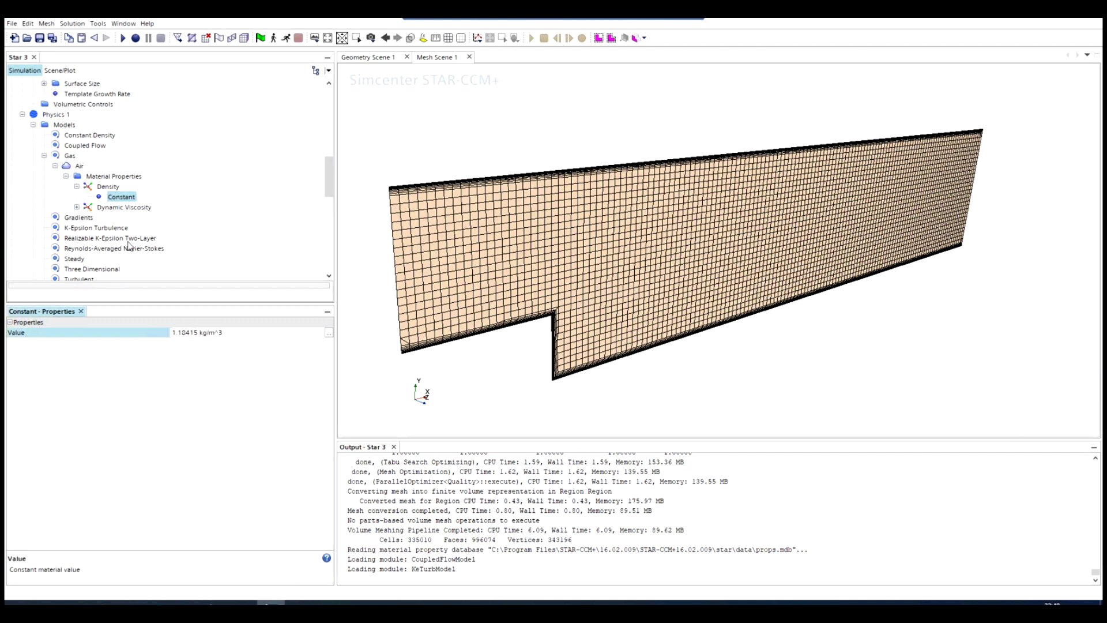
- Check the constant dynamic viscosity value of Air, and collapse the Physics 1 models
{"action": "left_click", "coordinate": [81, 208]}
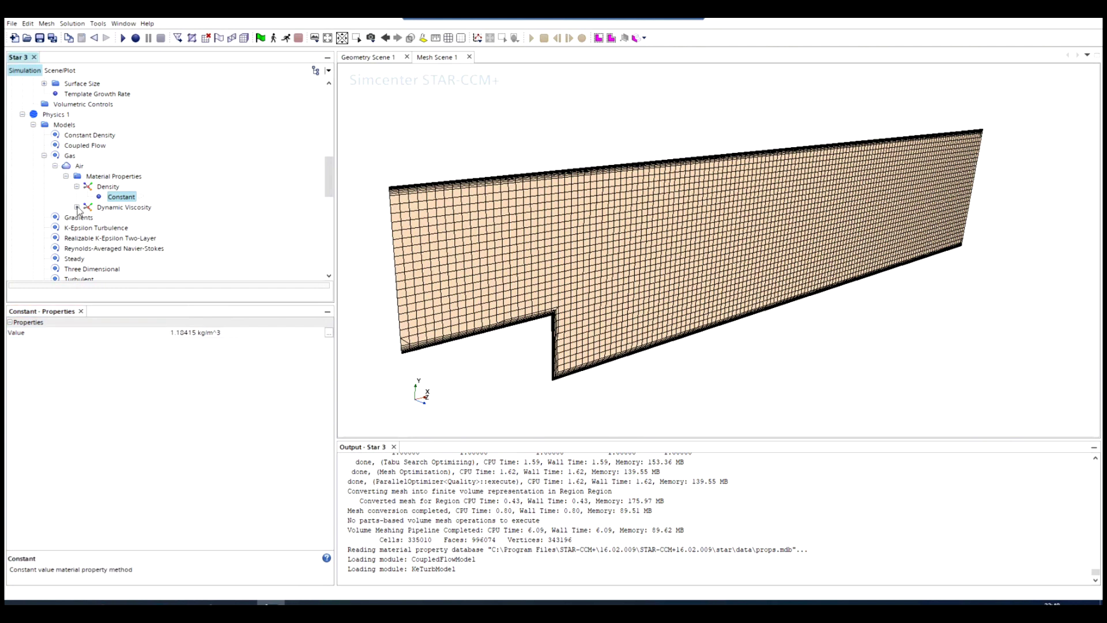
{"action": "left_click", "coordinate": [77, 207]}
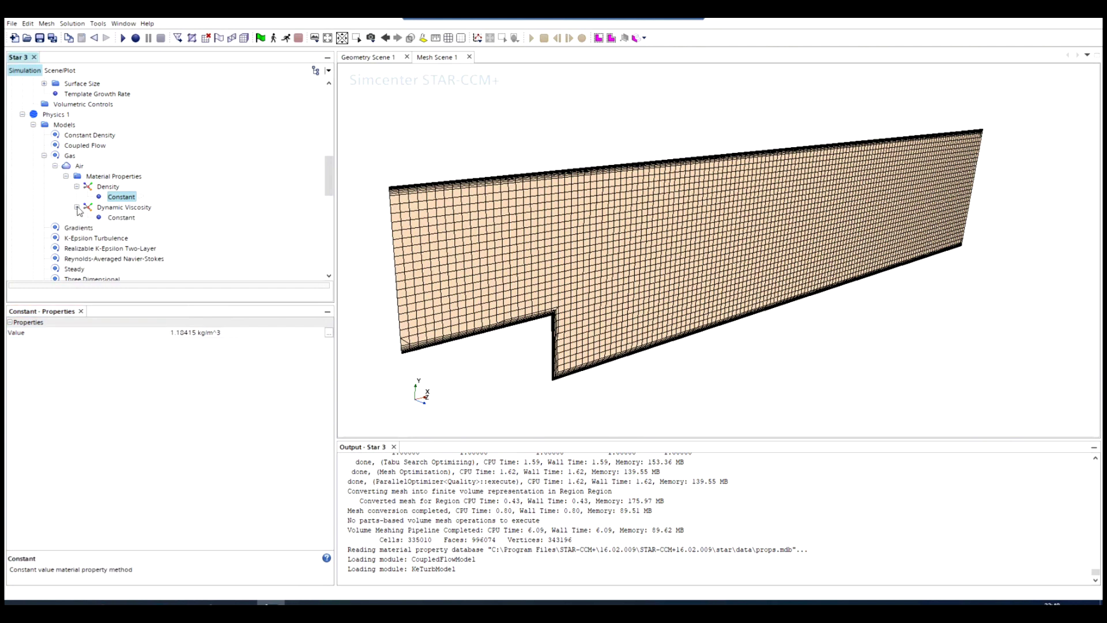
{"action": "left_click", "coordinate": [126, 218]}
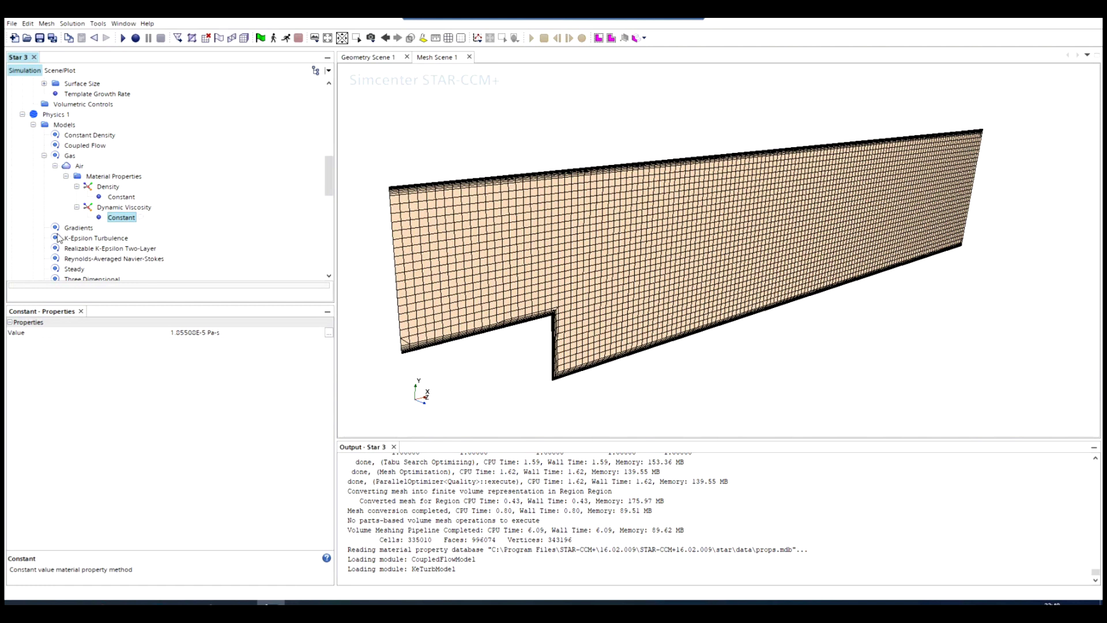
{"action": "left_click", "coordinate": [33, 125]}
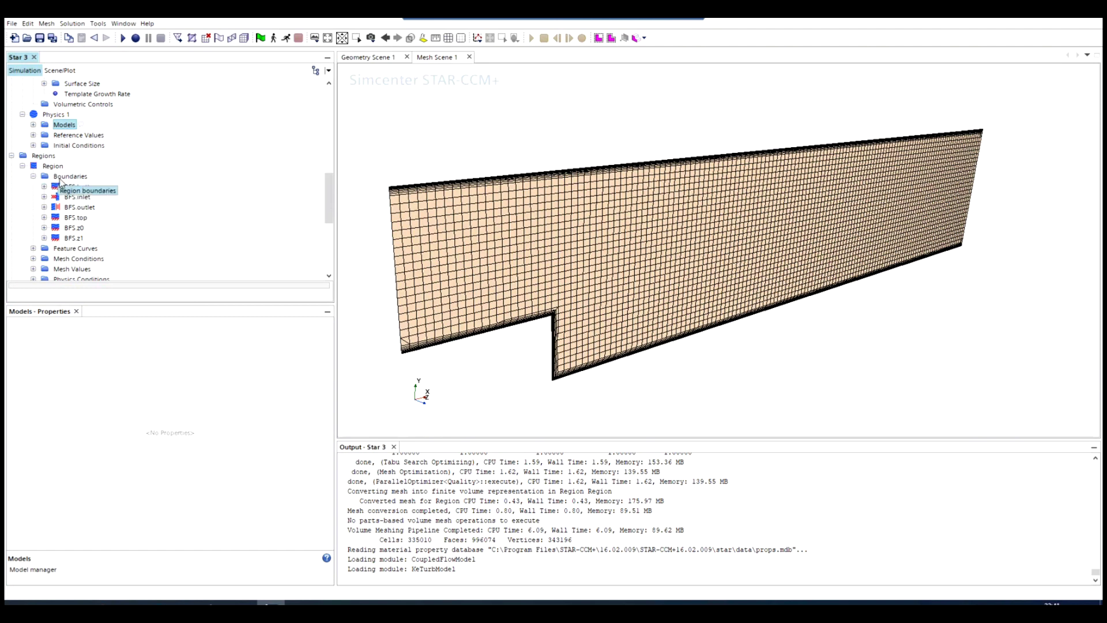
- Examine the bottom, inlet, top, z0 and z1 boundaries of the region in the mesh scene
{"action": "left_click", "coordinate": [81, 186]}
{"action": "left_click", "coordinate": [78, 196]}
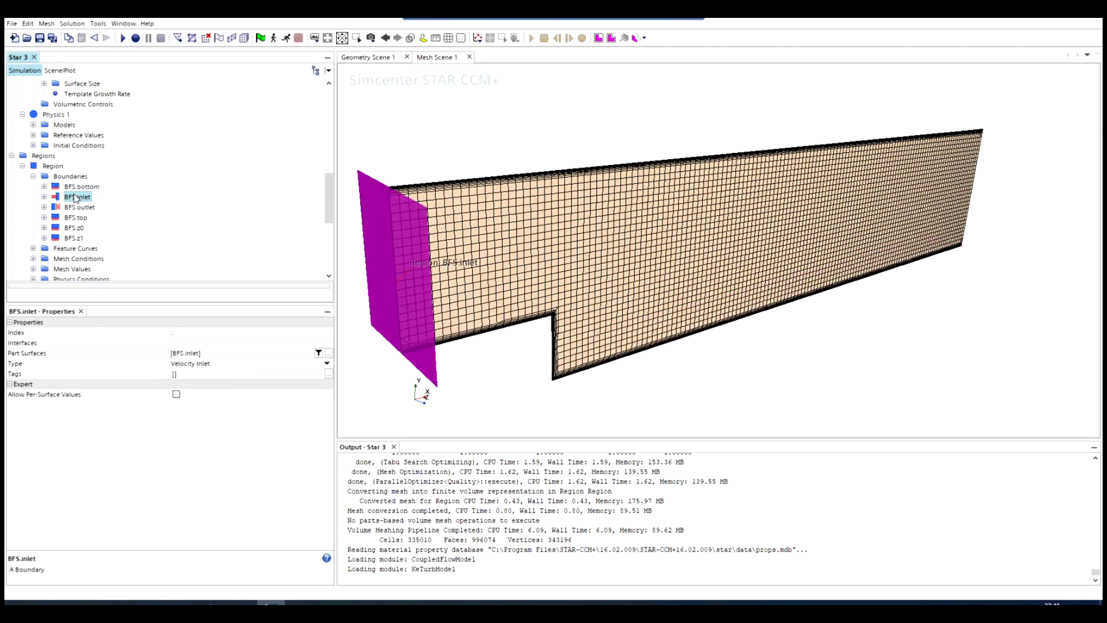
{"action": "left_click", "coordinate": [75, 218]}
{"action": "left_click", "coordinate": [73, 227]}
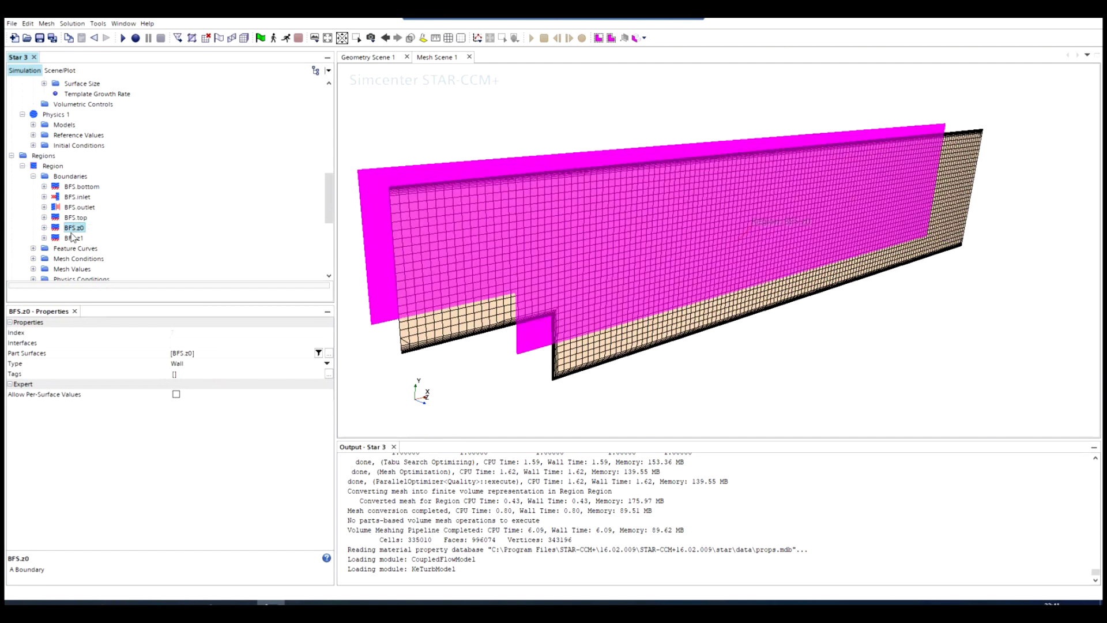
{"action": "left_click", "coordinate": [74, 238]}
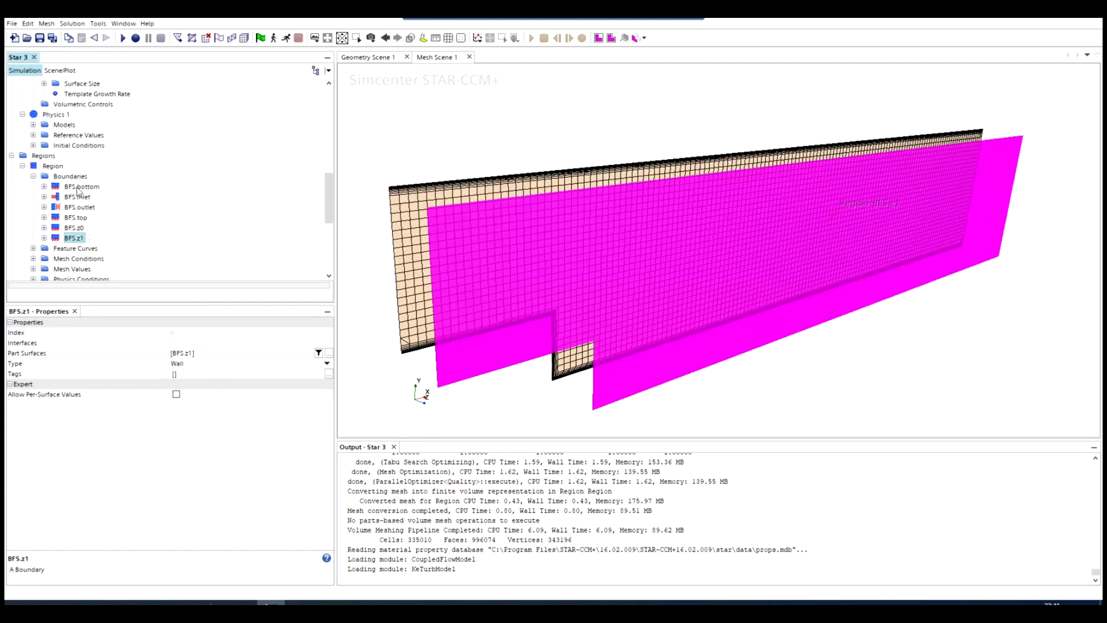
- Review the mesh conditions of the inlet boundary and the assigned types of the inlet, outlet, top and bottom boundaries
{"action": "left_click", "coordinate": [57, 199]}
{"action": "left_click", "coordinate": [44, 197]}
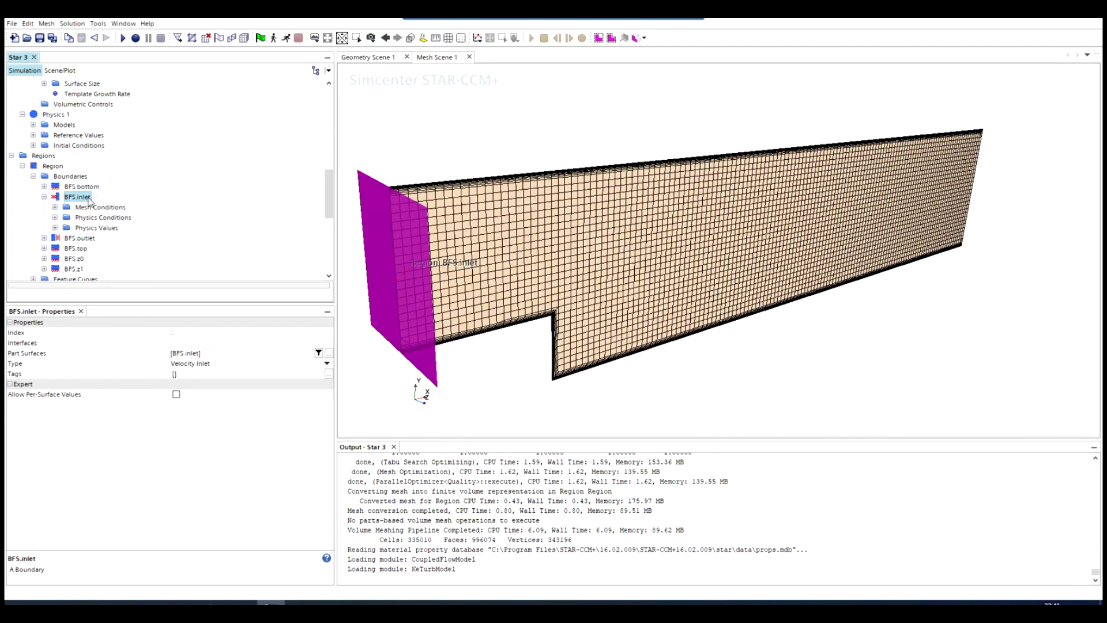
{"action": "left_click", "coordinate": [55, 207]}
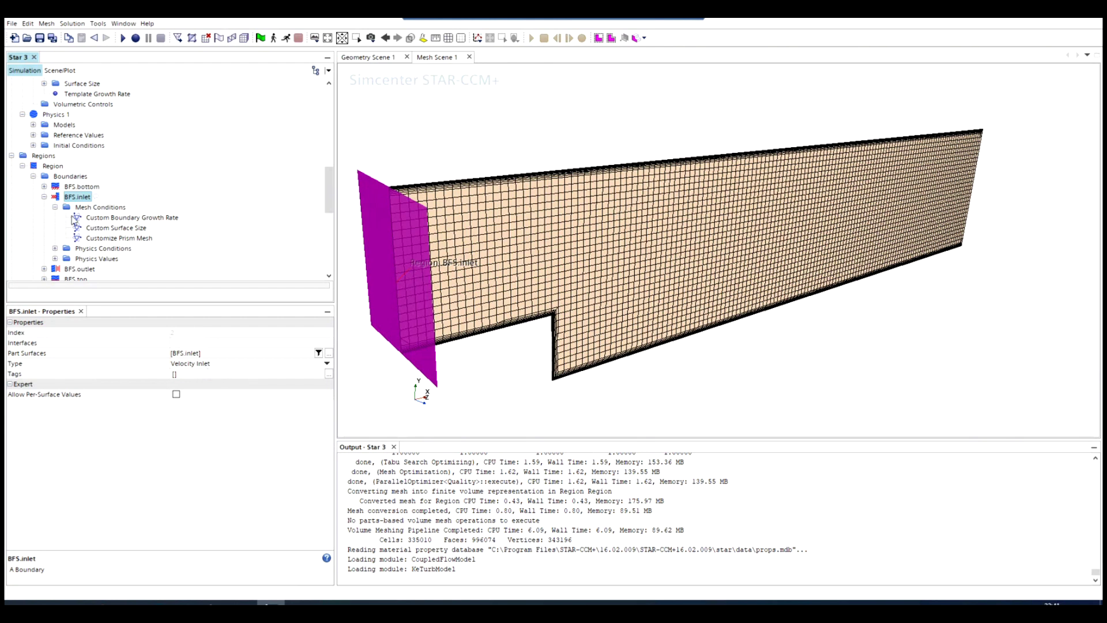
{"action": "scroll", "coordinate": [73, 220], "scroll_direction": "down", "scroll_amount": 1}
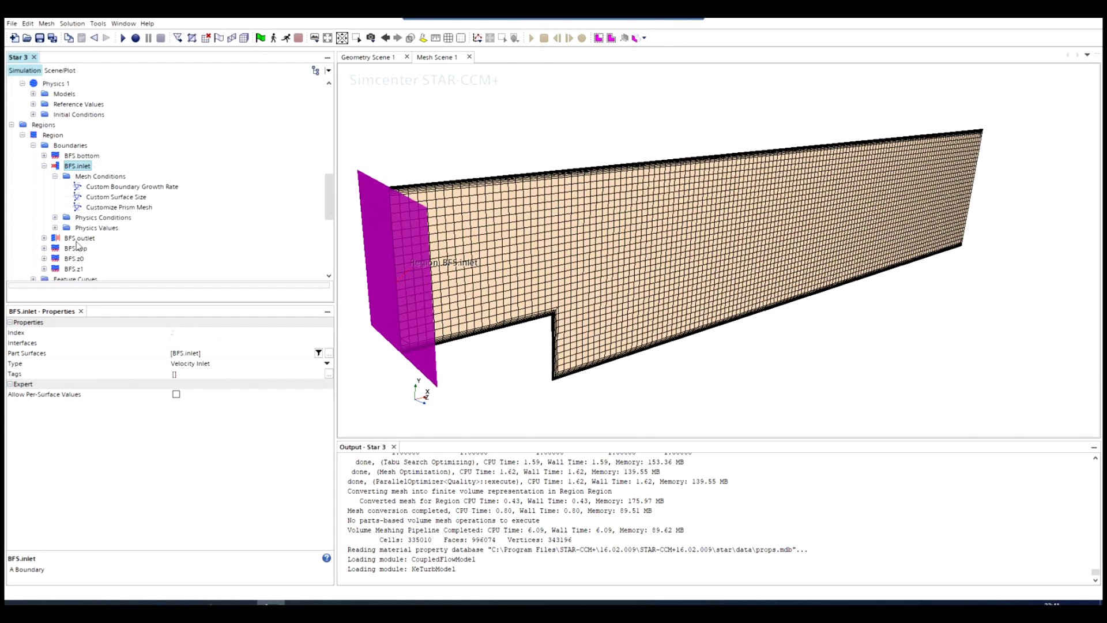
{"action": "left_click", "coordinate": [80, 238]}
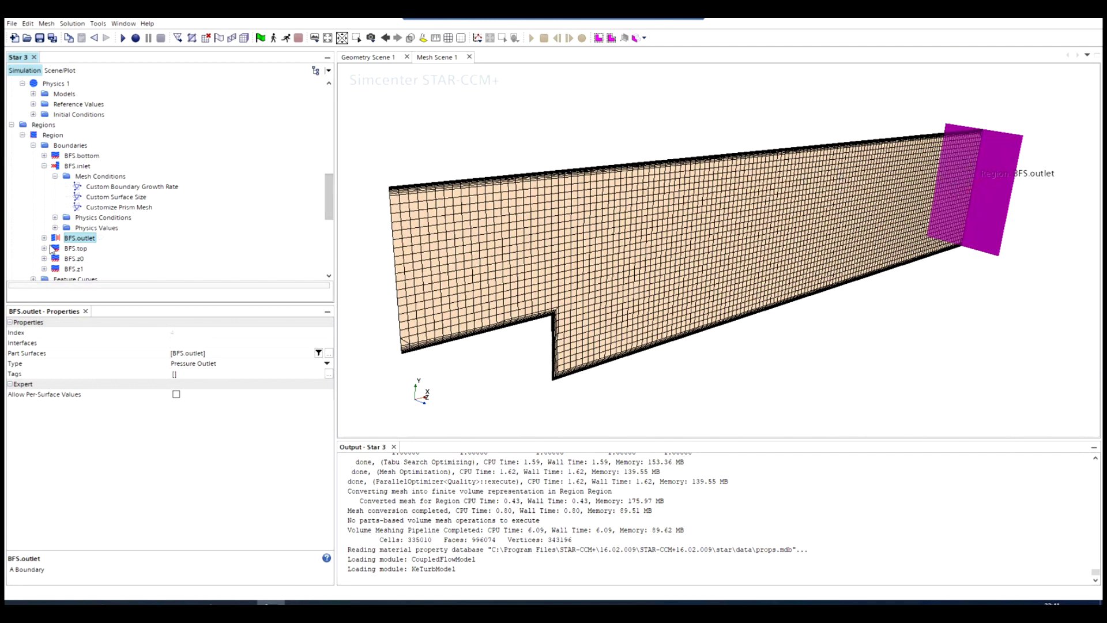
{"action": "left_click", "coordinate": [76, 248]}
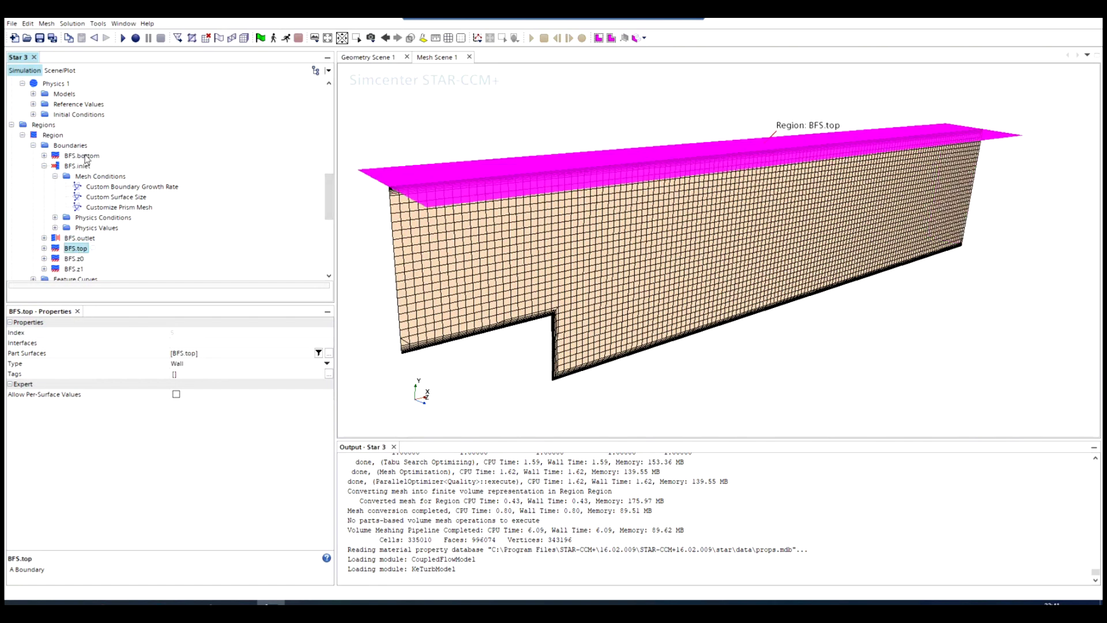
{"action": "left_click", "coordinate": [82, 155]}
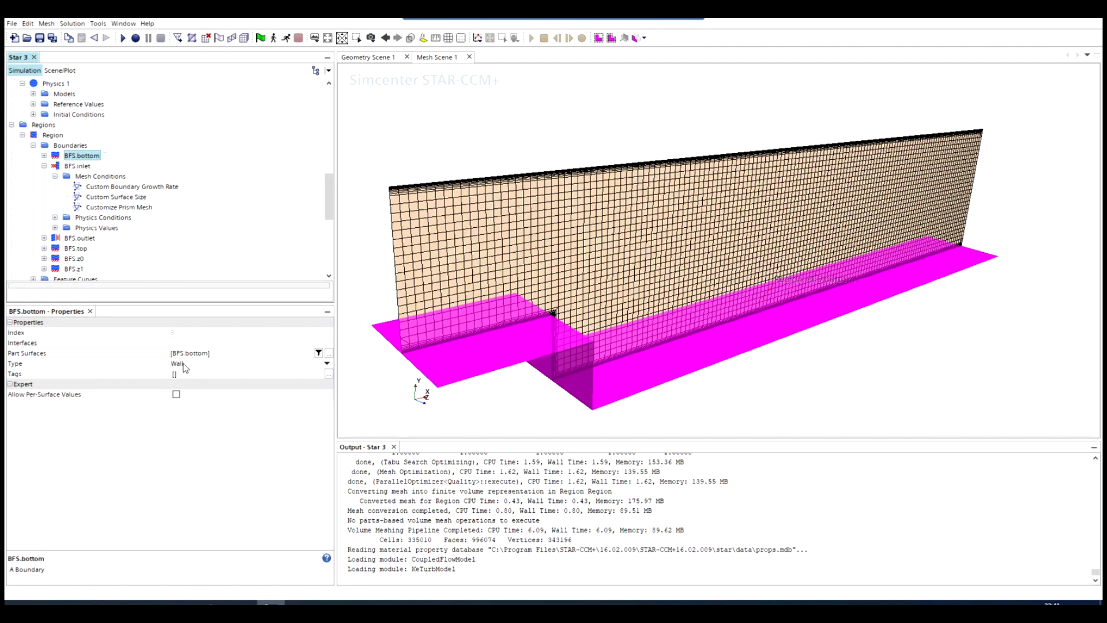
- Set the type of both side boundaries, BFS.z0 and BFS.z1, to Symmetry Plane
{"action": "scroll", "coordinate": [82, 226], "scroll_direction": "down", "scroll_amount": 2}
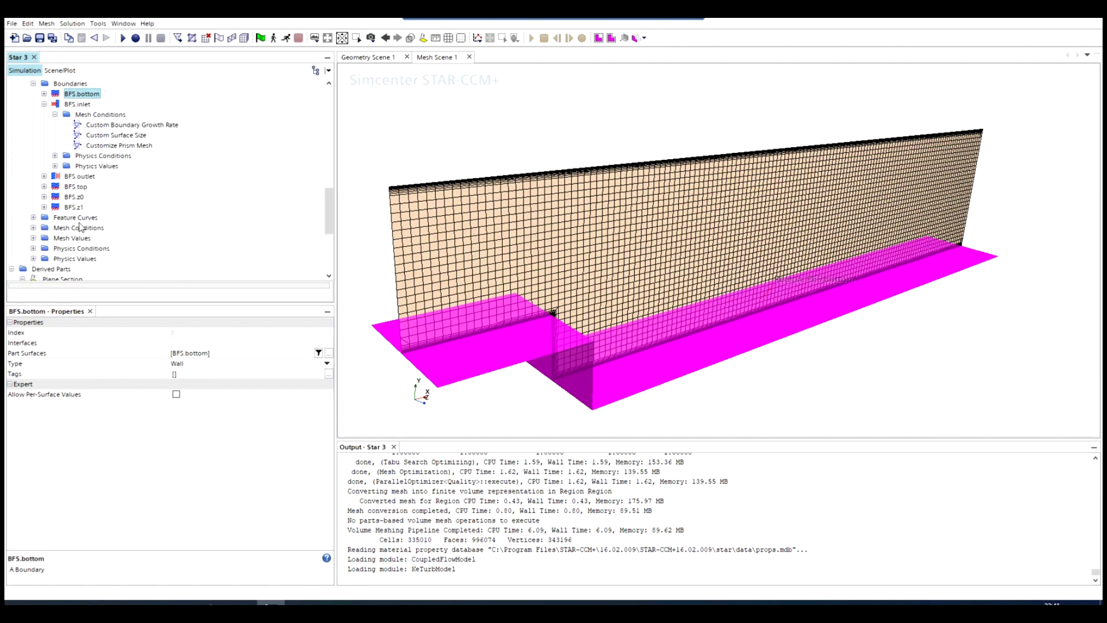
{"action": "left_click", "coordinate": [74, 196]}
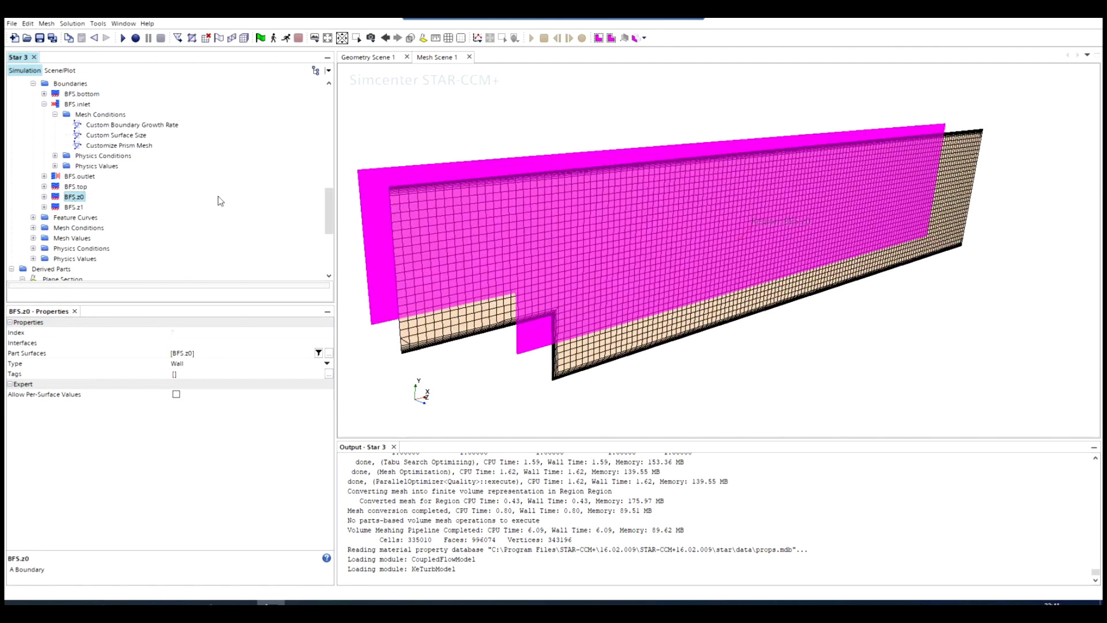
{"action": "left_click", "coordinate": [73, 207]}
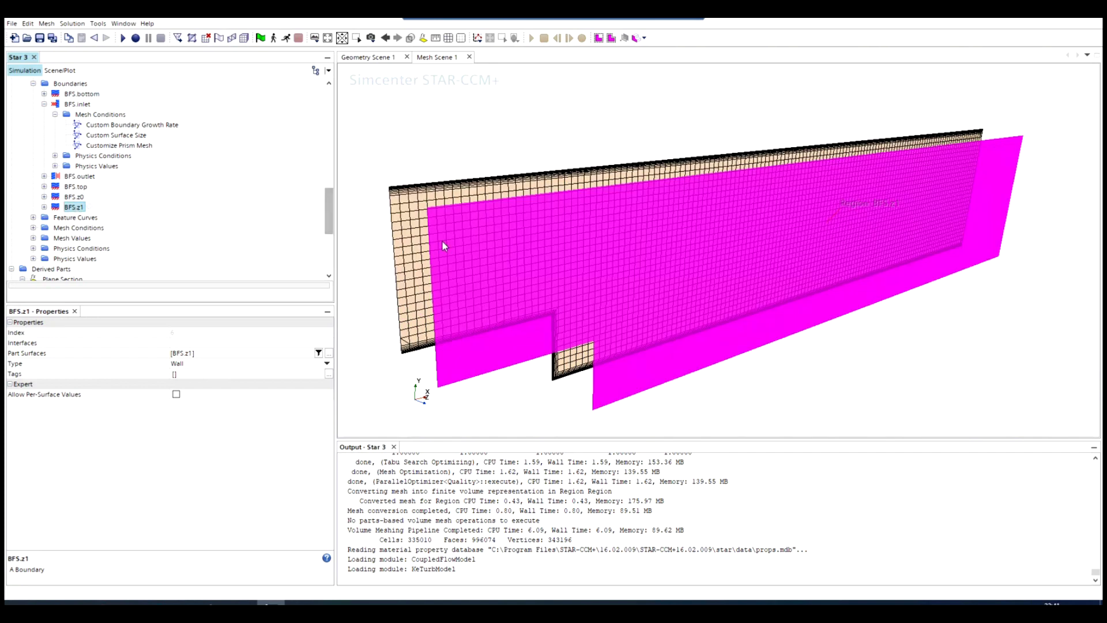
{"action": "left_click", "coordinate": [74, 196]}
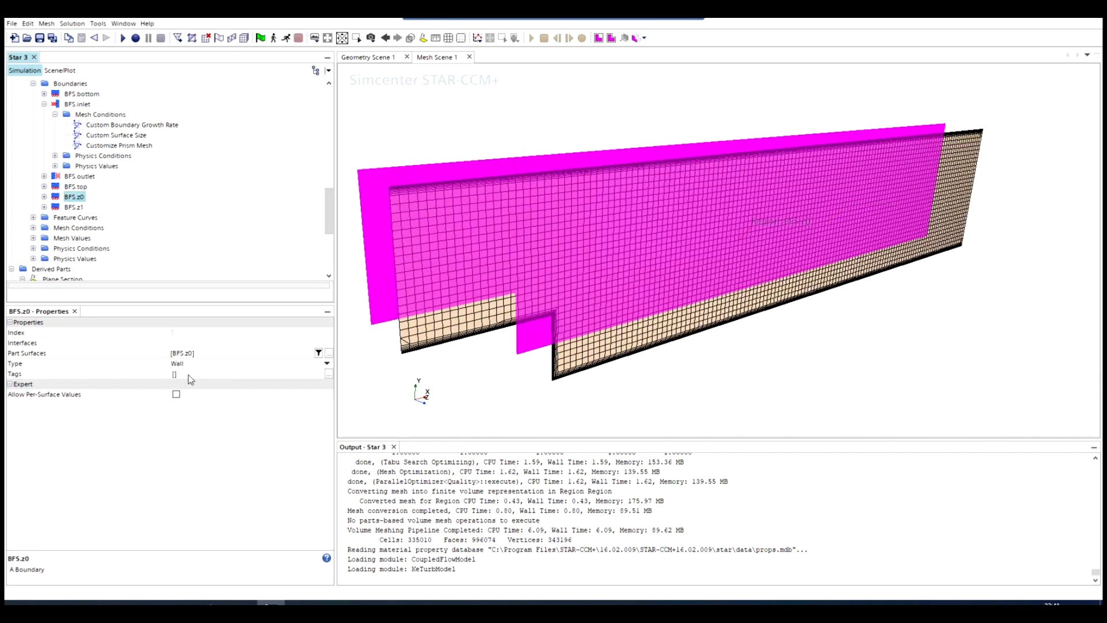
{"action": "left_click", "coordinate": [190, 365]}
{"action": "left_click", "coordinate": [191, 364]}
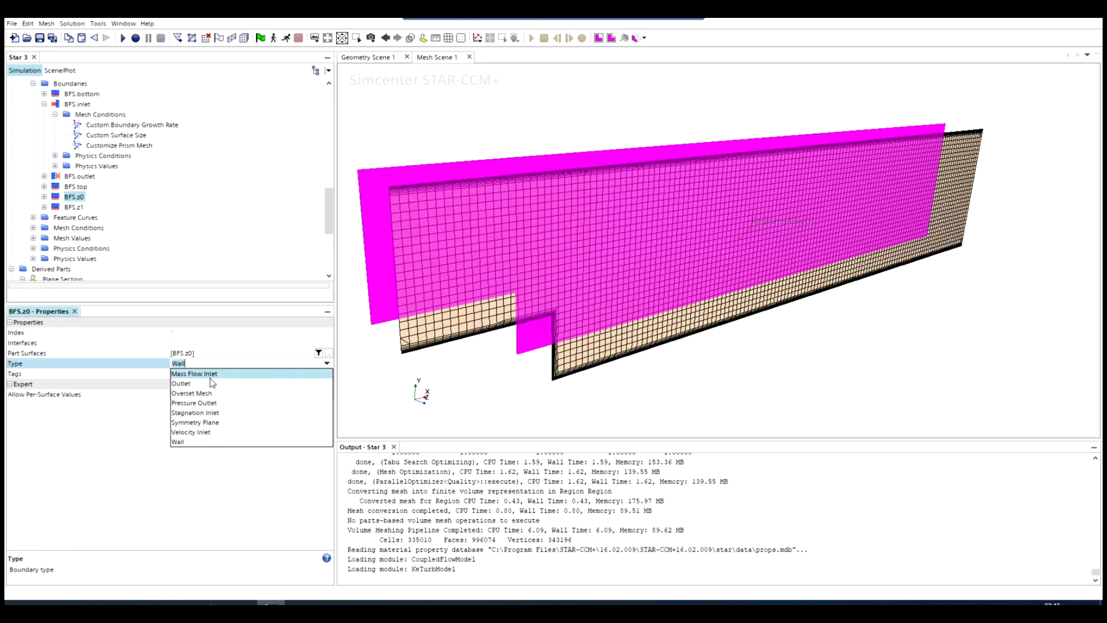
{"action": "left_click", "coordinate": [213, 423]}
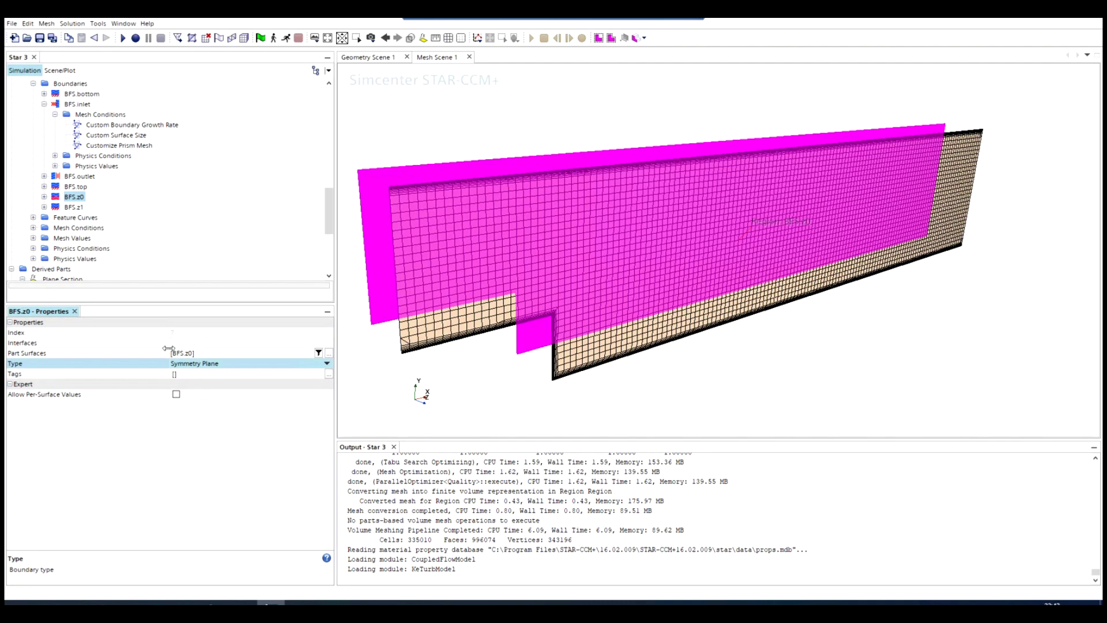
{"action": "left_click", "coordinate": [74, 207]}
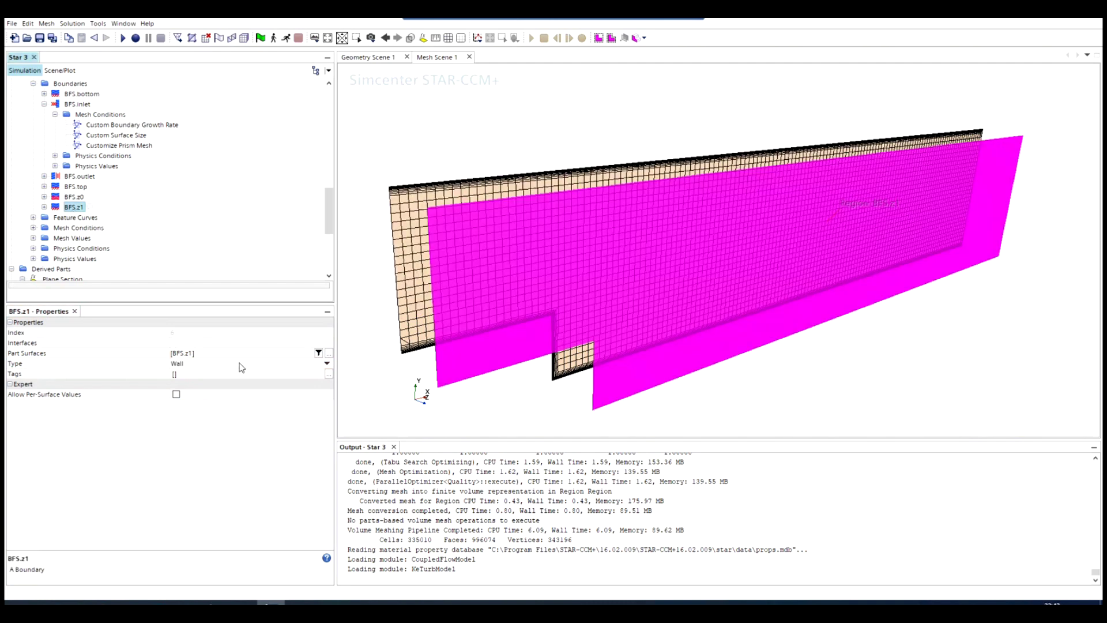
{"action": "left_click", "coordinate": [193, 364]}
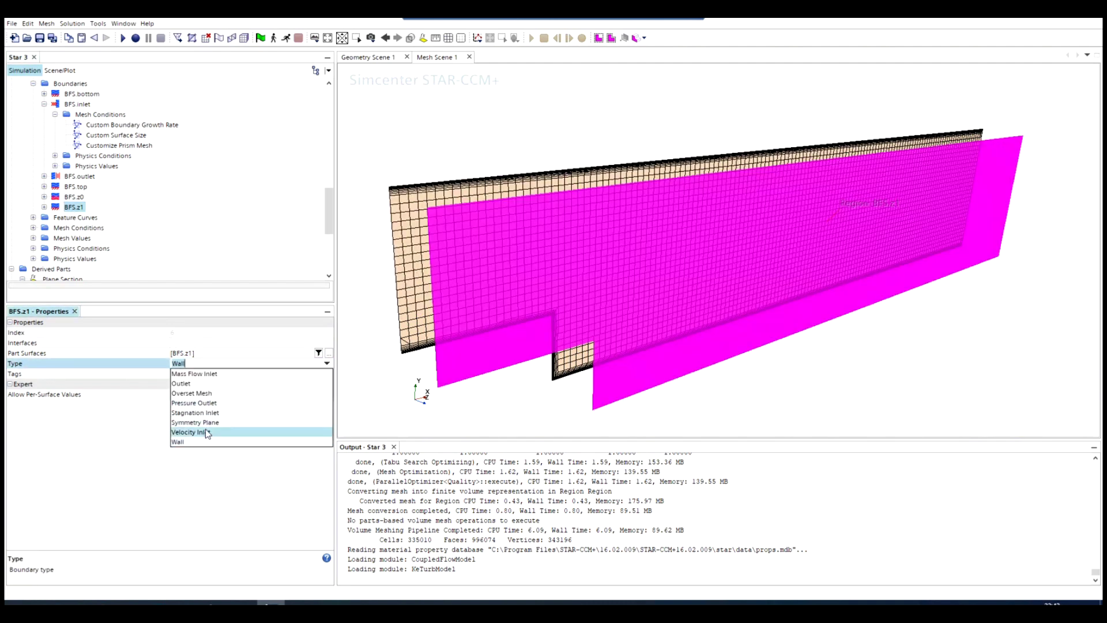
{"action": "left_click", "coordinate": [207, 422]}
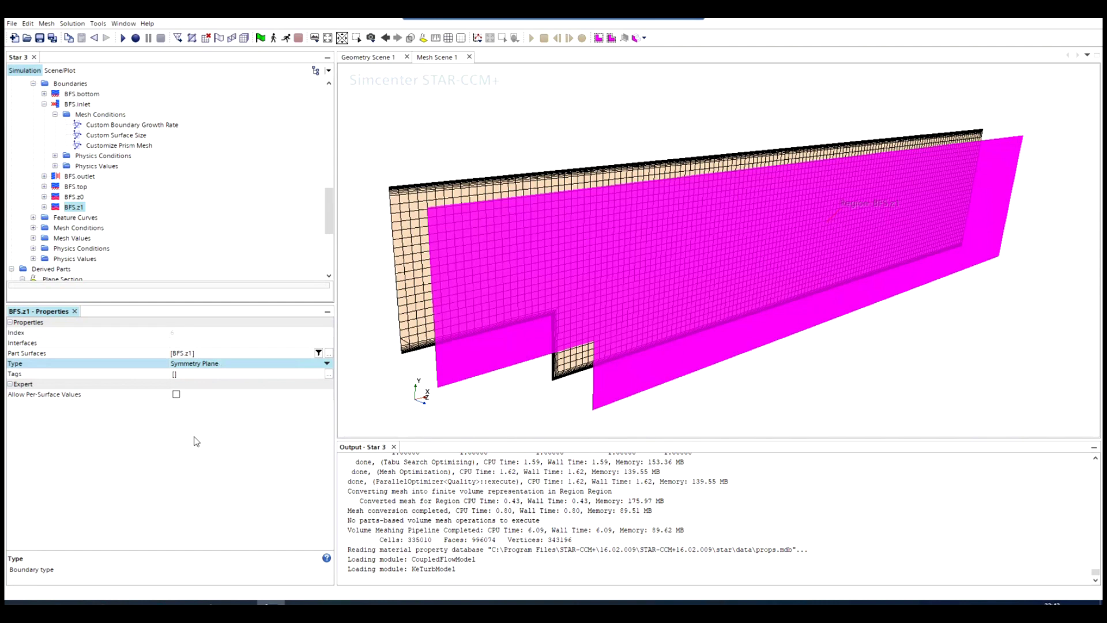
- Recheck the types of the z0 and z1 boundaries and regenerate the volume mesh
{"action": "left_click", "coordinate": [363, 324]}
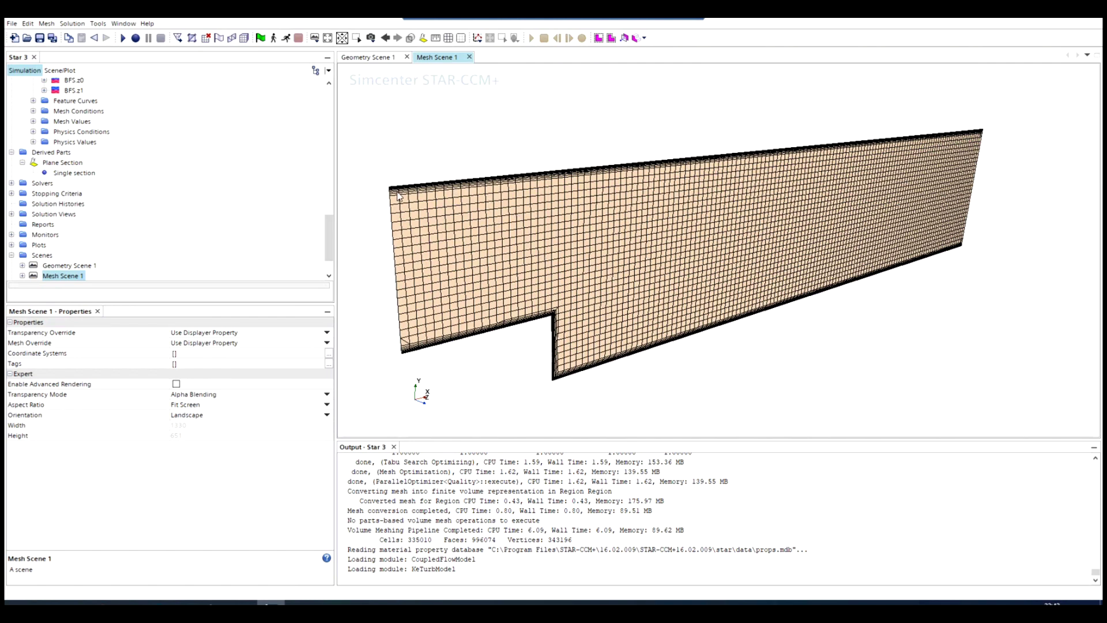
{"action": "left_click", "coordinate": [71, 91]}
{"action": "left_click", "coordinate": [70, 81]}
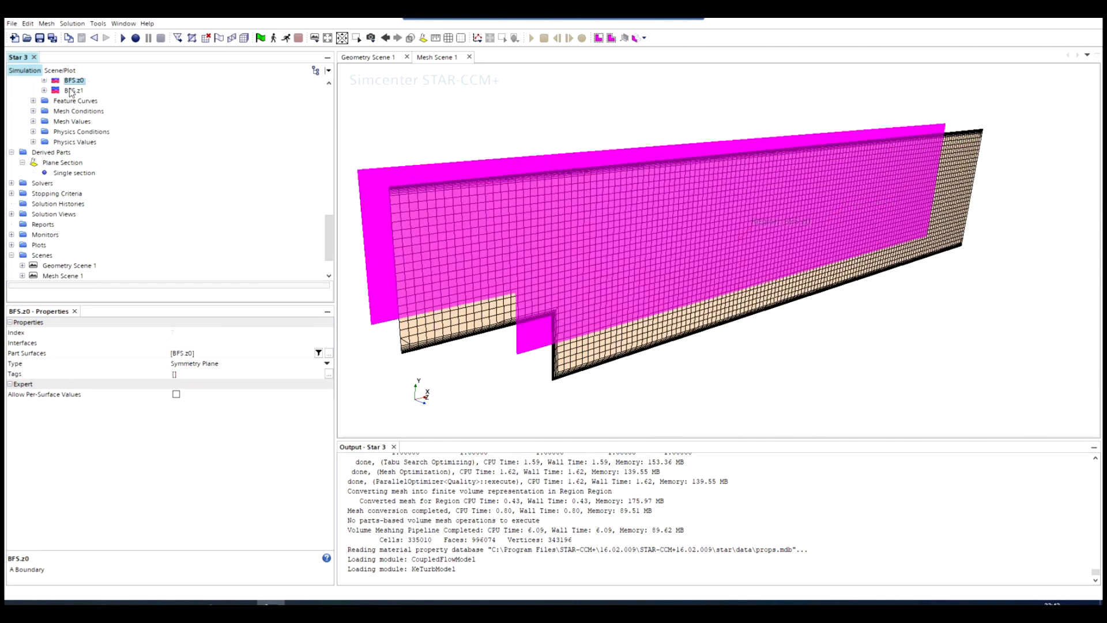
{"action": "left_click", "coordinate": [70, 91]}
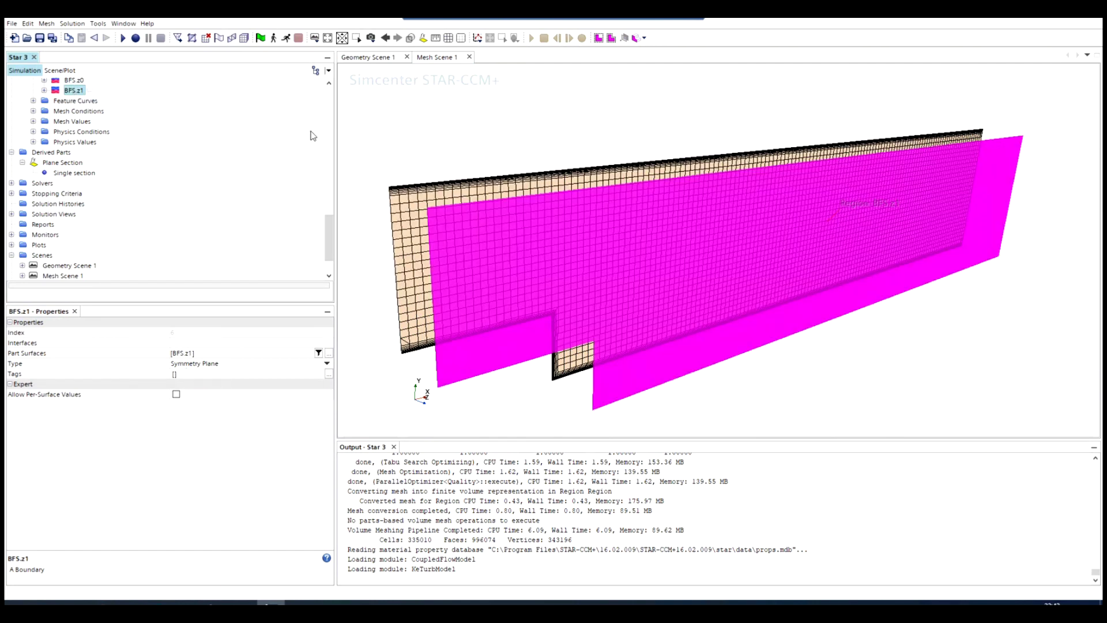
{"action": "left_click", "coordinate": [243, 39]}
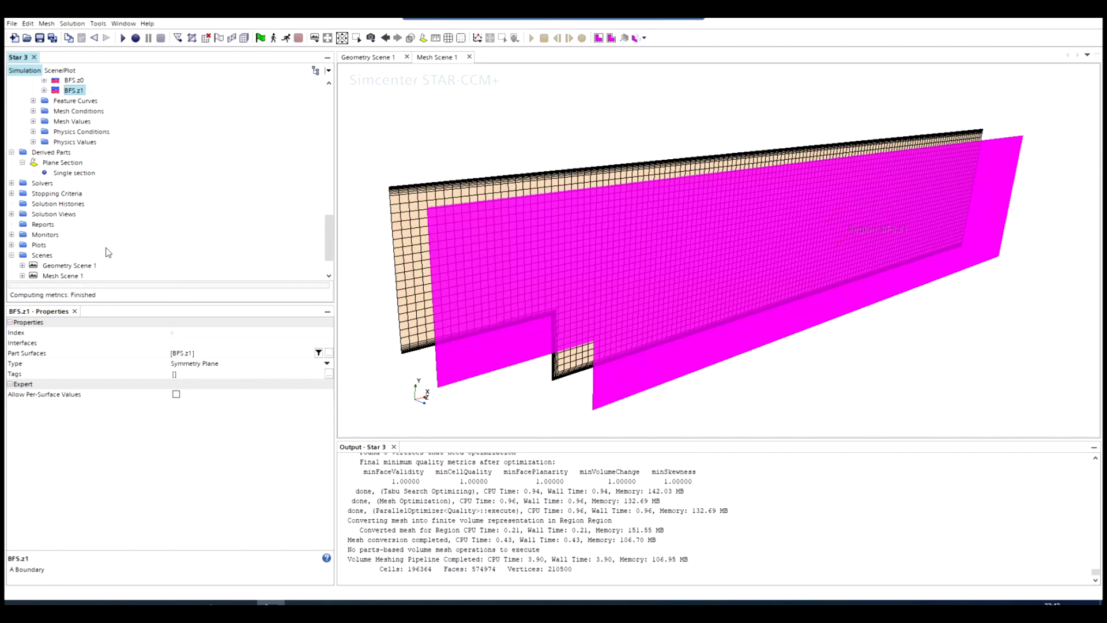
- Open the Velocity Magnitude profile in the physics values of the BFS.inlet boundary
{"action": "scroll", "coordinate": [49, 245], "scroll_direction": "up", "scroll_amount": 1}
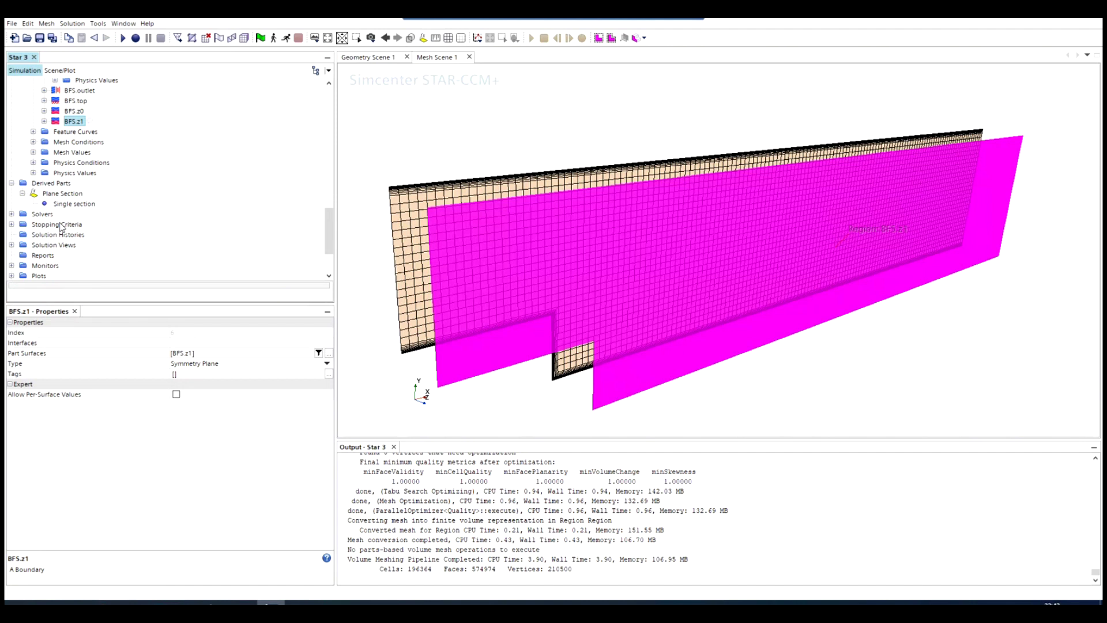
{"action": "scroll", "coordinate": [74, 208], "scroll_direction": "up", "scroll_amount": 1}
{"action": "scroll", "coordinate": [74, 207], "scroll_direction": "up", "scroll_amount": 2}
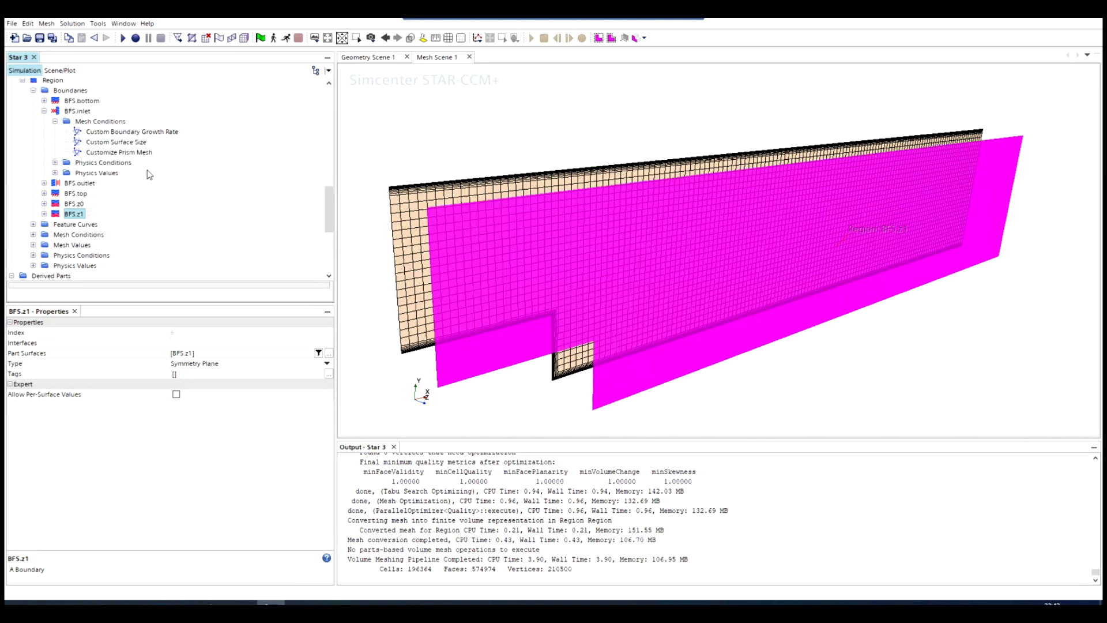
{"action": "left_click", "coordinate": [99, 122]}
{"action": "left_click", "coordinate": [79, 113]}
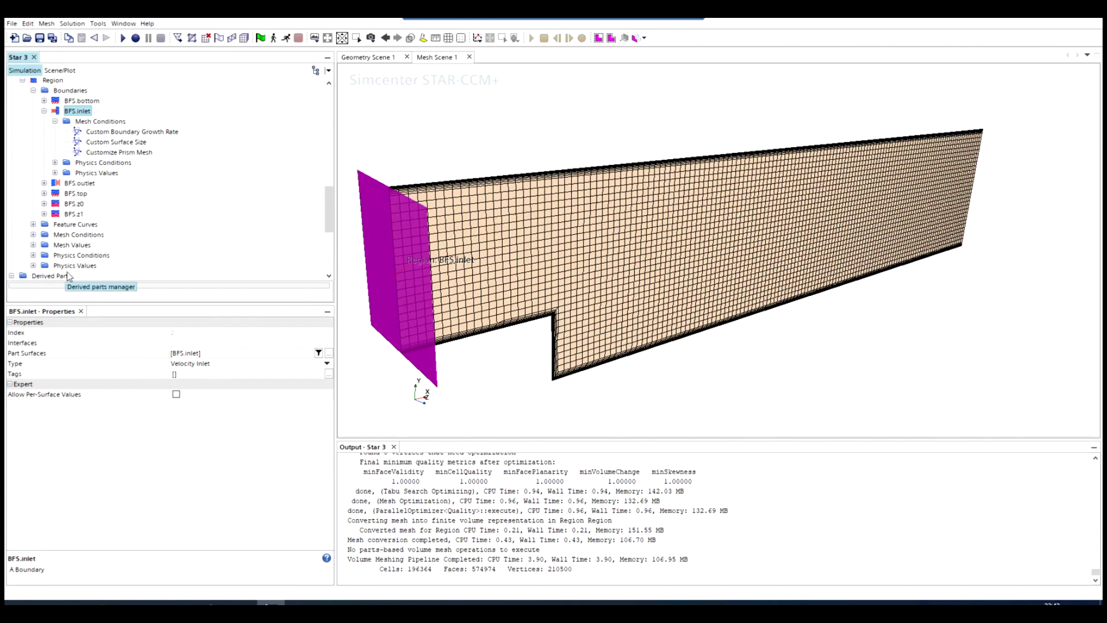
{"action": "left_click", "coordinate": [33, 266]}
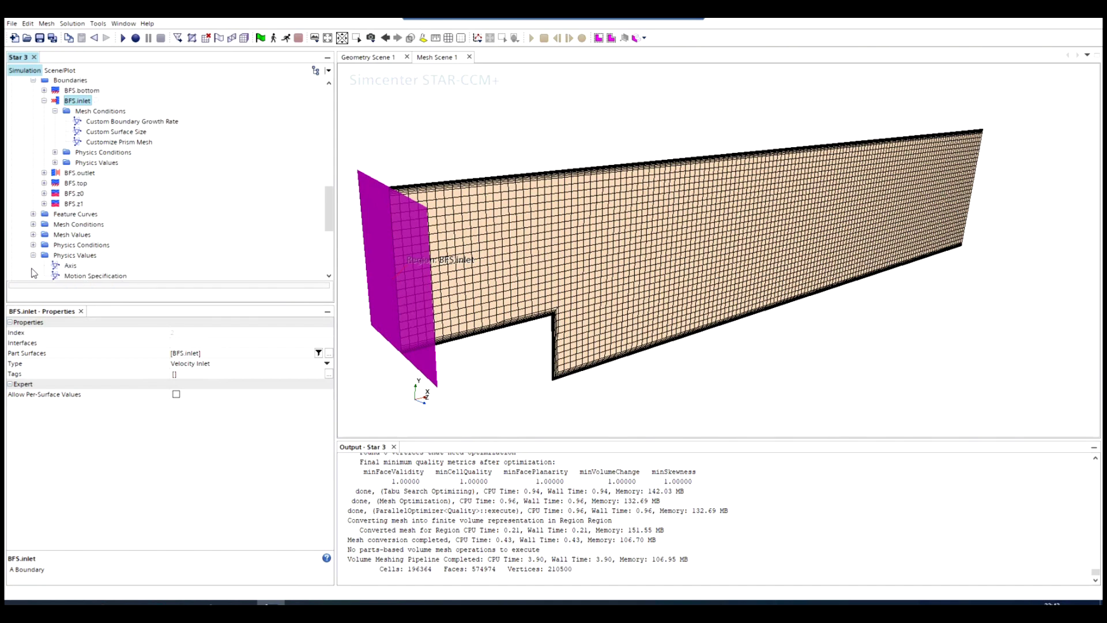
{"action": "scroll", "coordinate": [69, 260], "scroll_direction": "down", "scroll_amount": 3}
{"action": "scroll", "coordinate": [68, 261], "scroll_direction": "up", "scroll_amount": 2}
{"action": "left_click", "coordinate": [64, 215]}
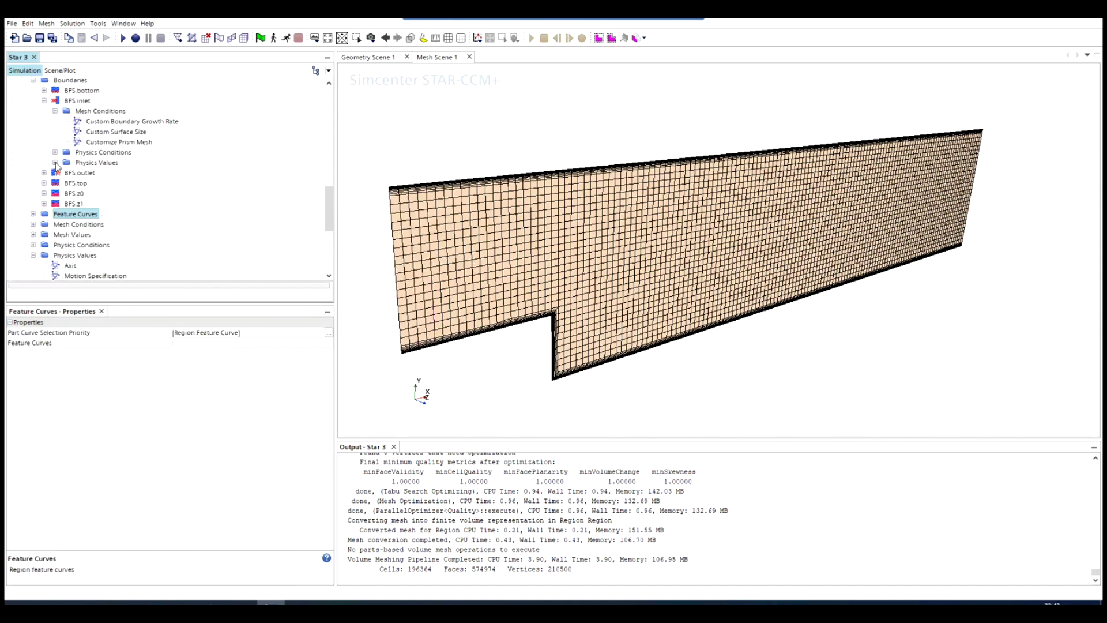
{"action": "left_click", "coordinate": [55, 163]}
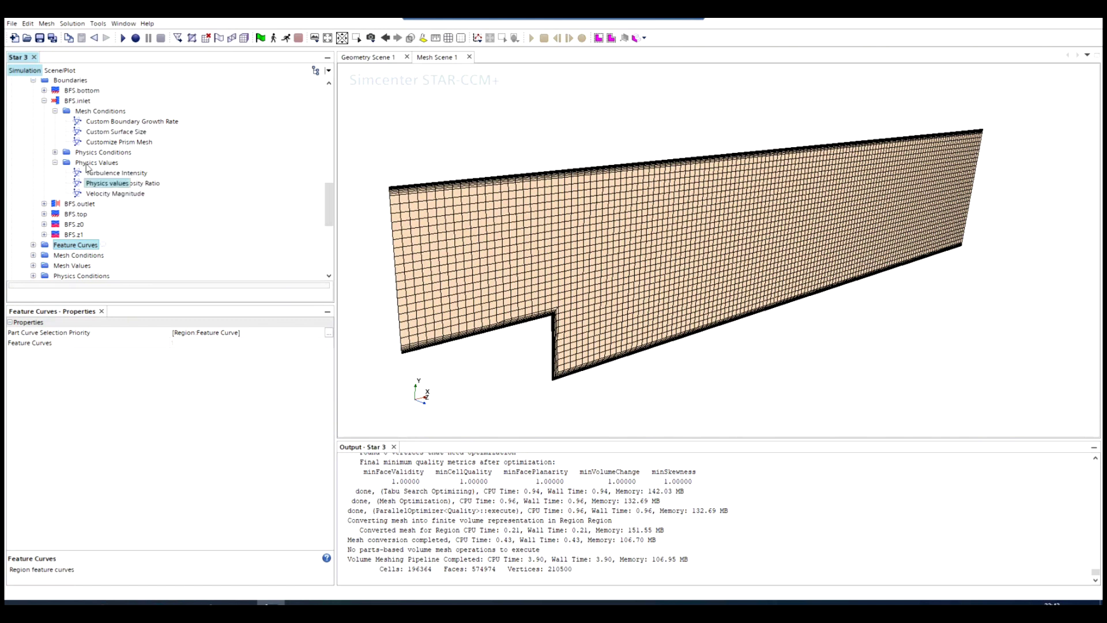
{"action": "left_click", "coordinate": [115, 194]}
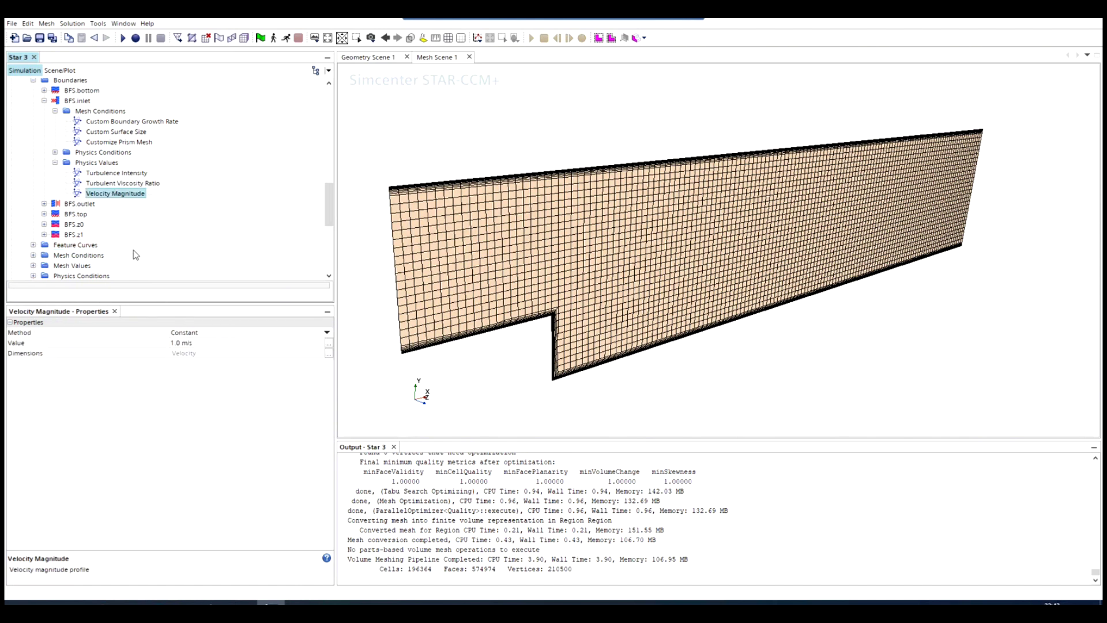
- Try to set the constant inlet velocity magnitude to 5 cm/s
{"action": "left_click", "coordinate": [175, 344]}
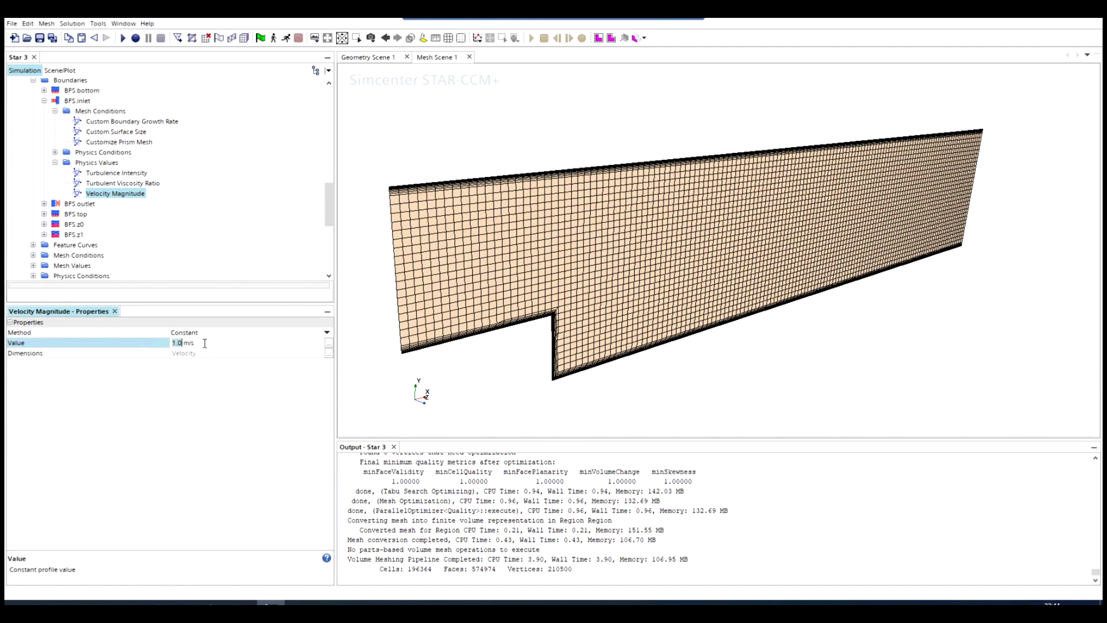
{"action": "type", "text": "5"}
{"action": "key", "text": "Return"}
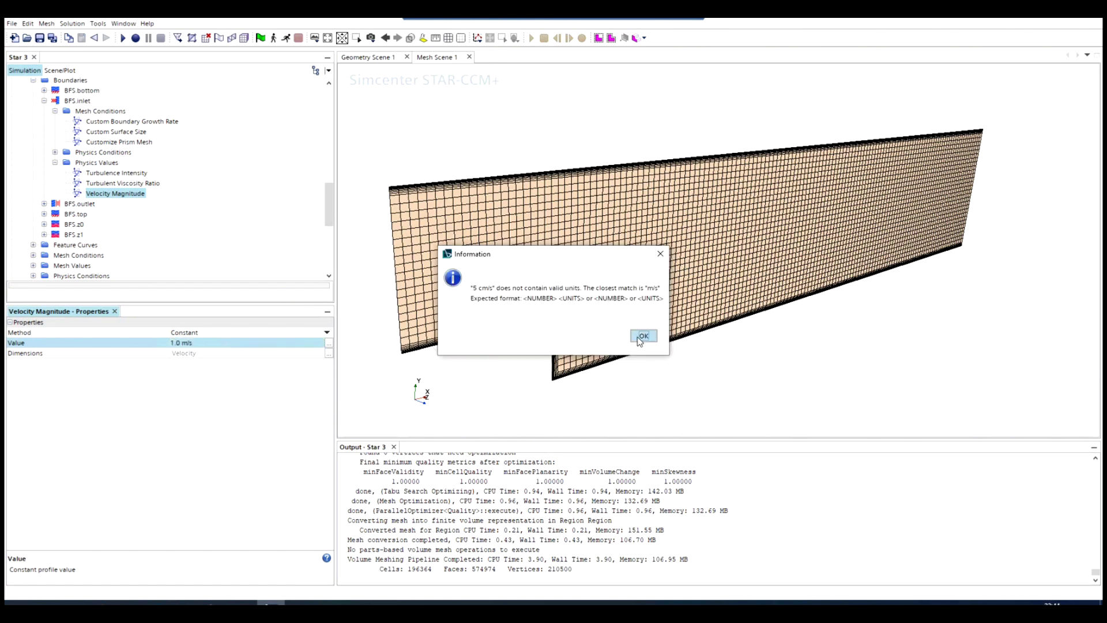
{"action": "left_click", "coordinate": [642, 336]}
- Set the constant inlet velocity magnitude to 0.05 m/s
{"action": "left_click", "coordinate": [178, 344]}
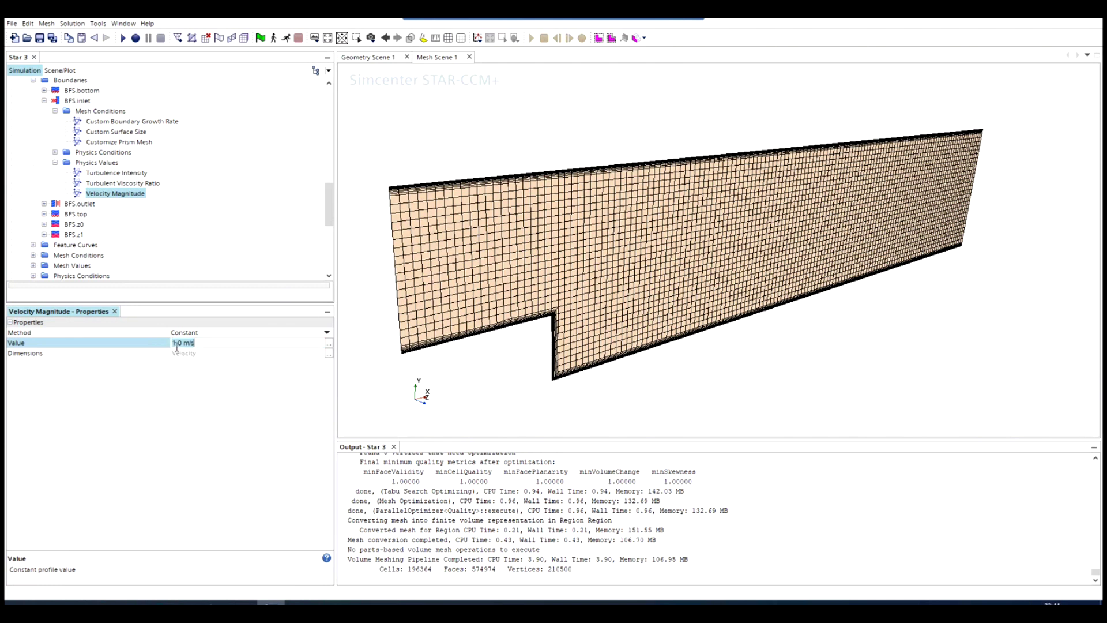
{"action": "key", "text": "ctrl+a"}
{"action": "type", "text": "0"}
{"action": "key", "text": "Return"}
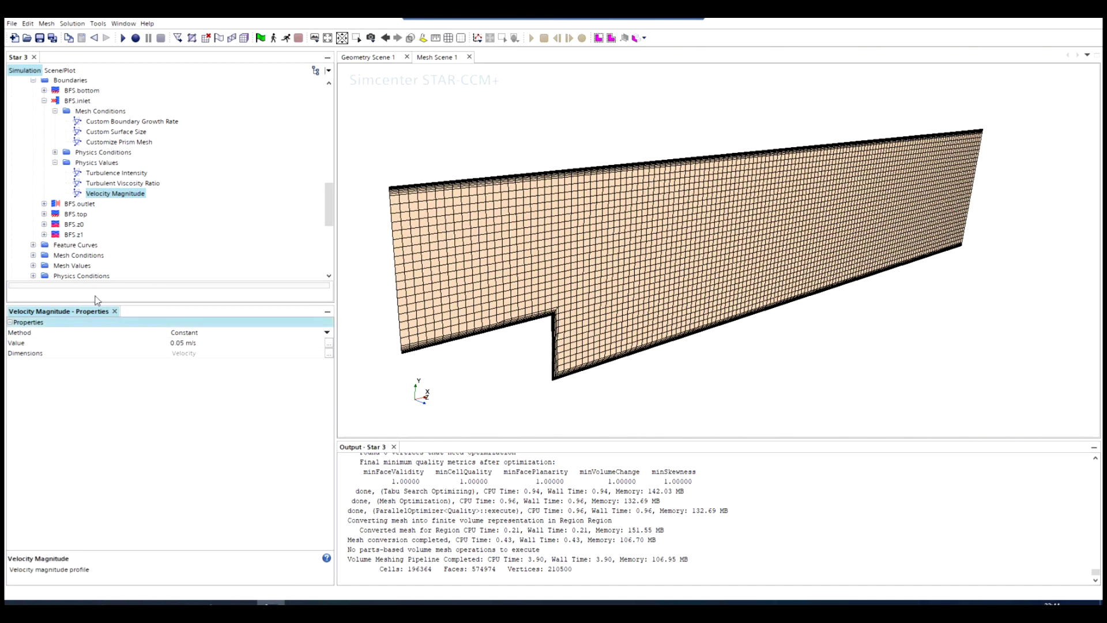
- Check the inlet's turbulence intensity and the available methods for its flow direction specification
{"action": "left_click", "coordinate": [123, 173]}
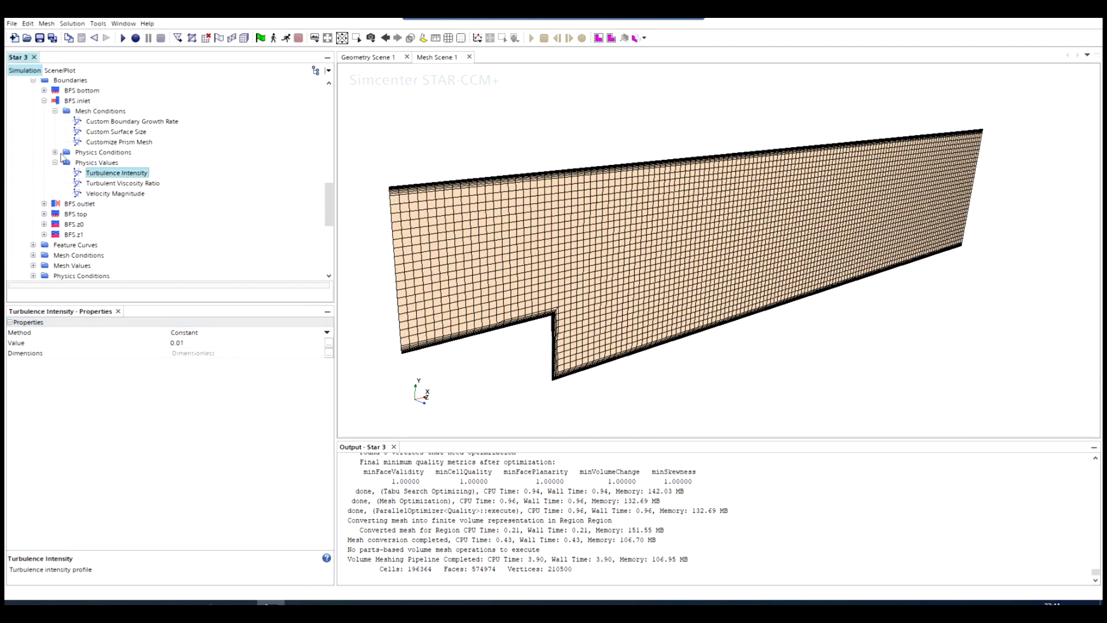
{"action": "left_click", "coordinate": [55, 152]}
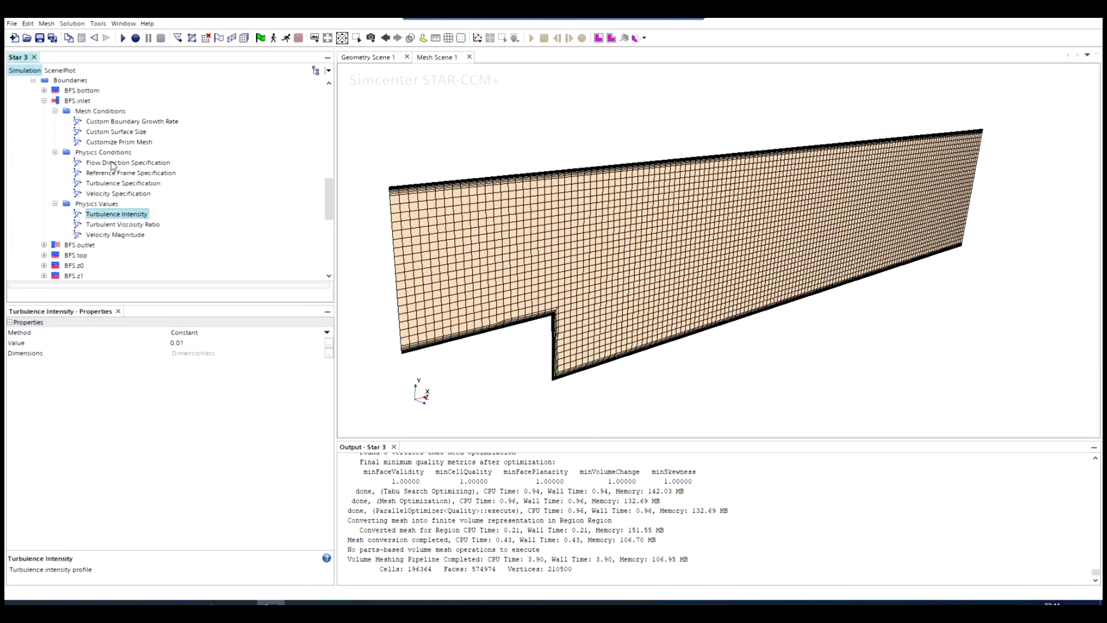
{"action": "left_click", "coordinate": [135, 164]}
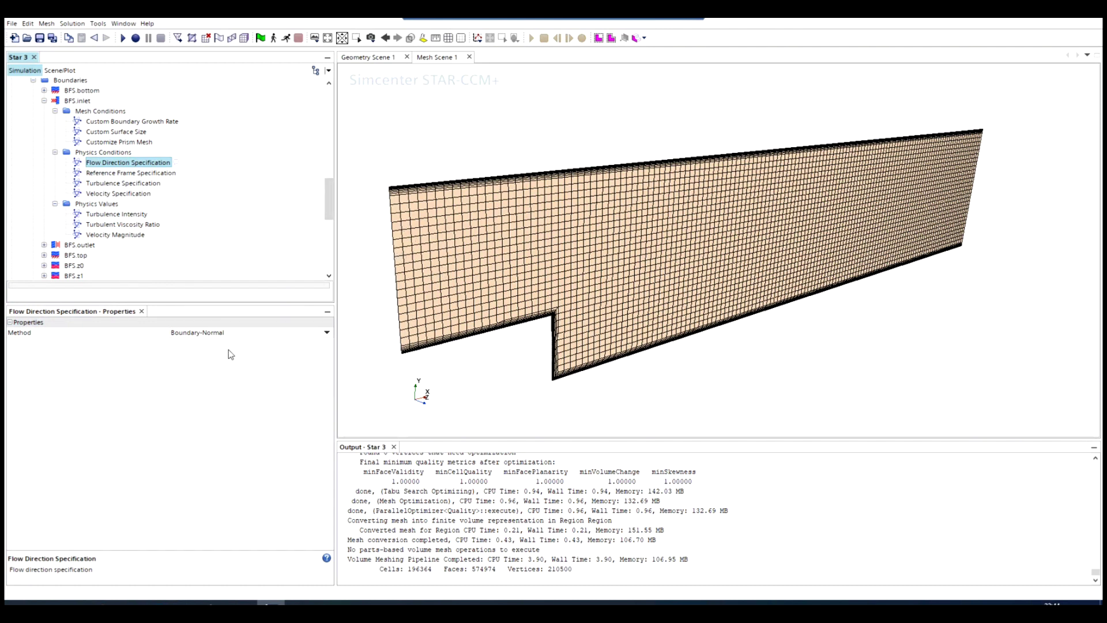
{"action": "left_click", "coordinate": [203, 333]}
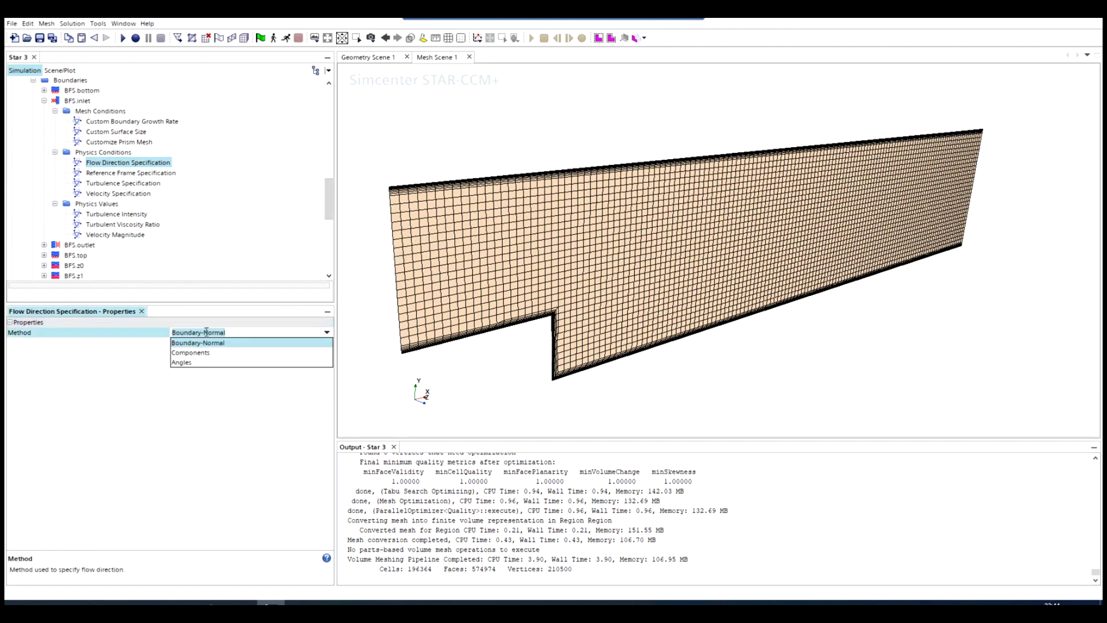
{"action": "left_click", "coordinate": [111, 373]}
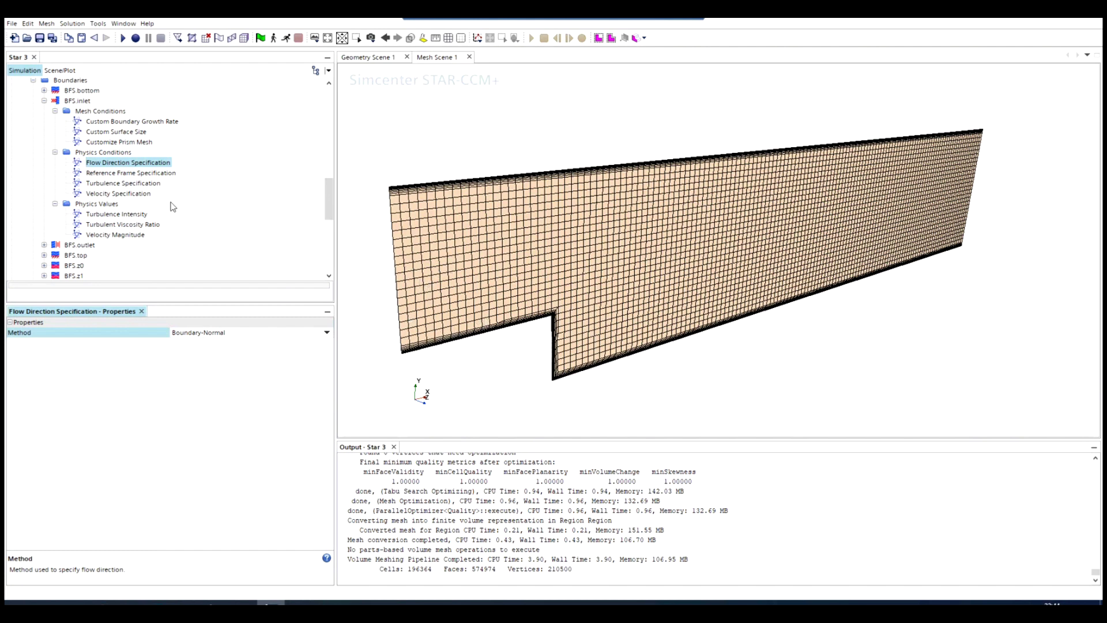
- Check the pressure and turbulence intensity in the physics values of BFS.outlet, and collapse the outlet and inlet boundaries
{"action": "scroll", "coordinate": [95, 252], "scroll_direction": "down", "scroll_amount": 1}
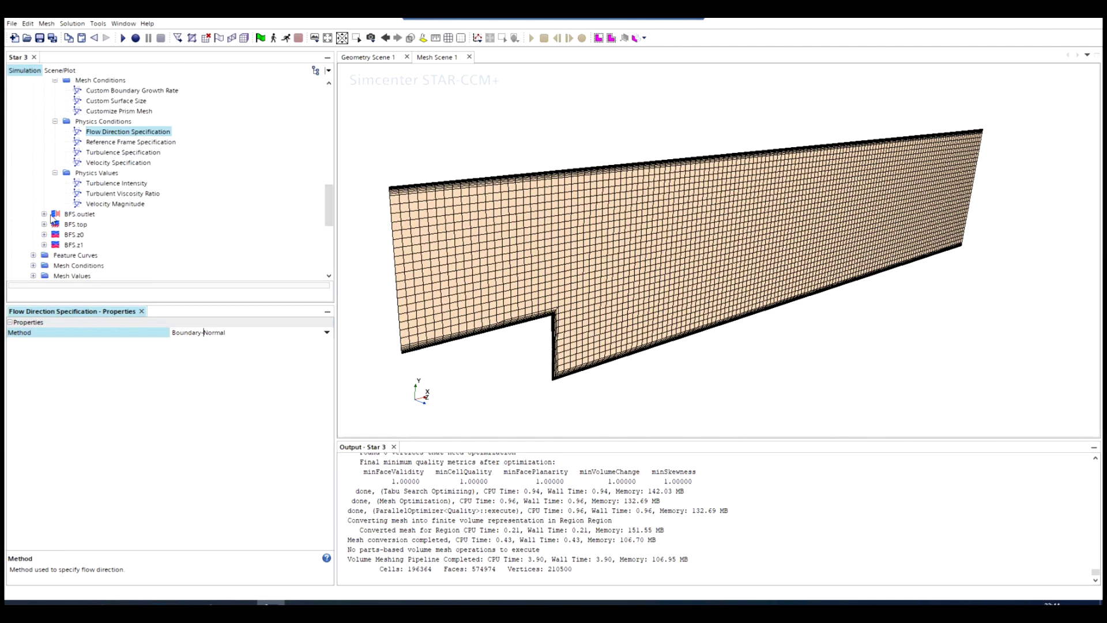
{"action": "scroll", "coordinate": [121, 112], "scroll_direction": "up", "scroll_amount": 1}
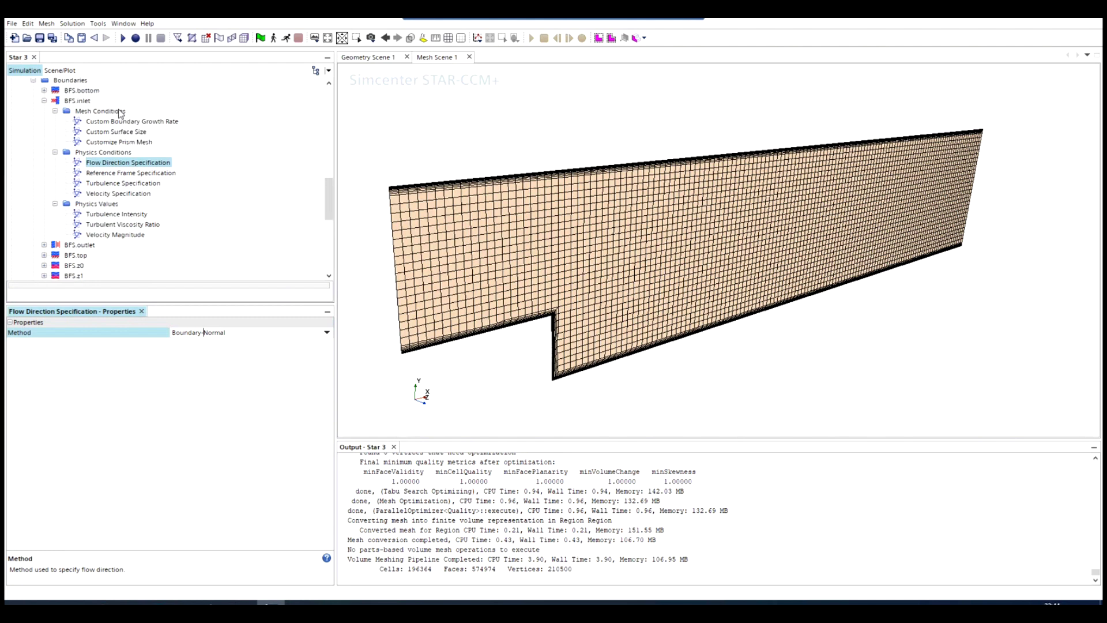
{"action": "left_click", "coordinate": [44, 245]}
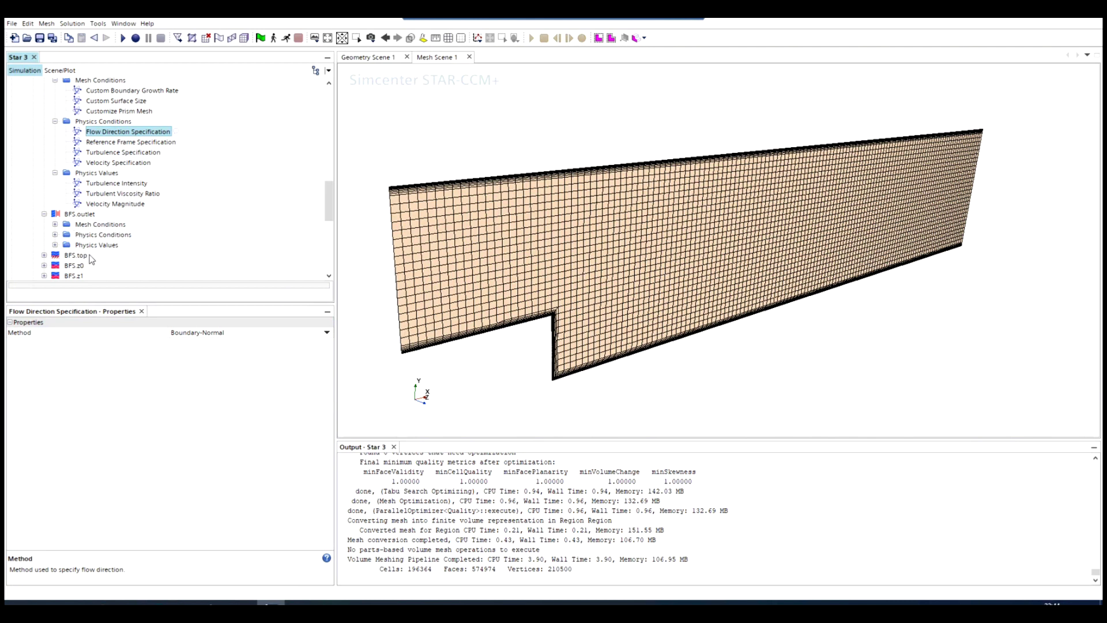
{"action": "left_click", "coordinate": [55, 245]}
{"action": "left_click", "coordinate": [99, 194]}
{"action": "left_click", "coordinate": [103, 205]}
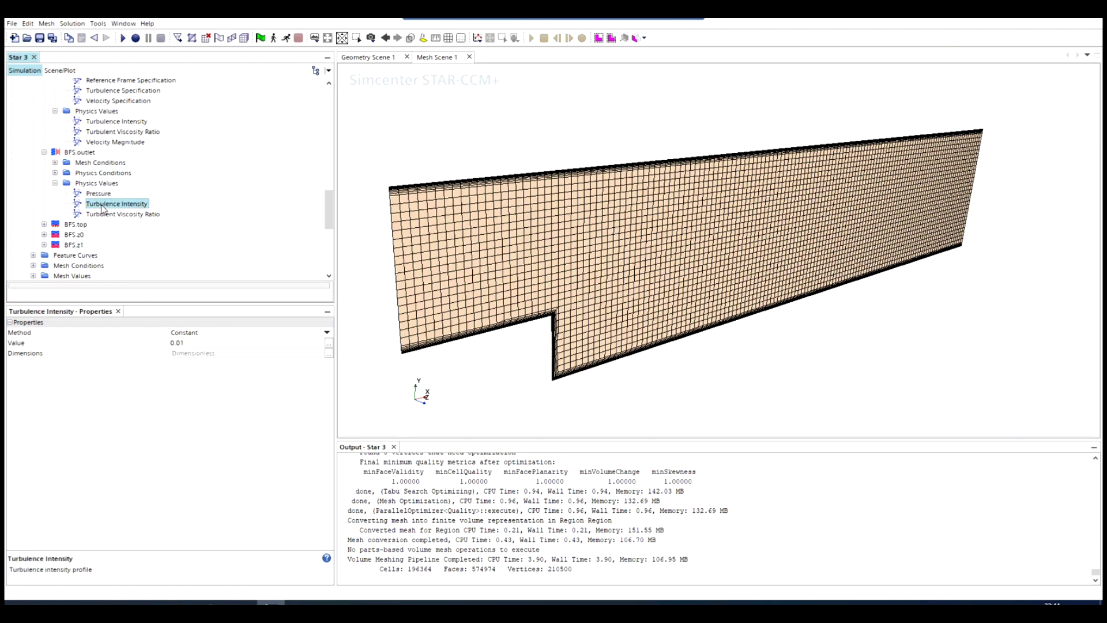
{"action": "scroll", "coordinate": [104, 204], "scroll_direction": "up", "scroll_amount": 2}
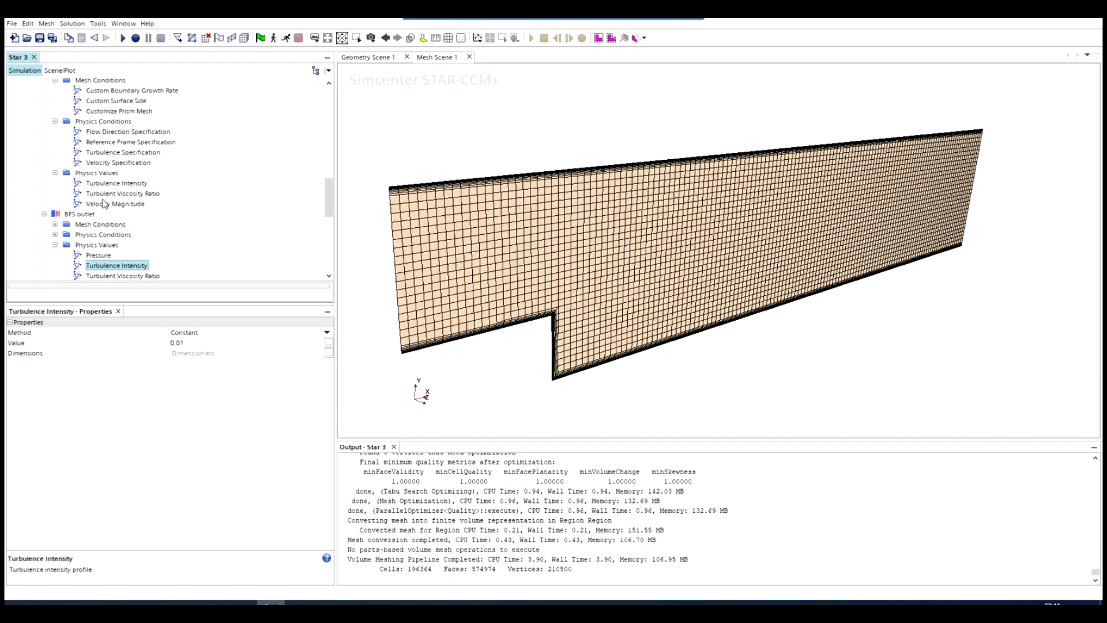
{"action": "left_click", "coordinate": [44, 213]}
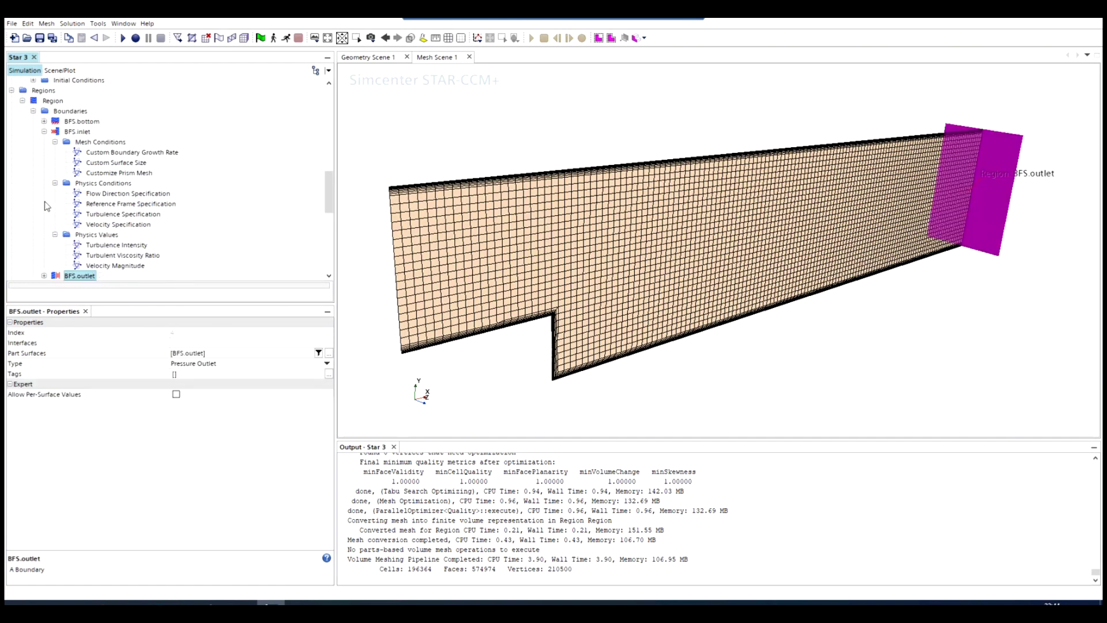
{"action": "left_click", "coordinate": [44, 132]}
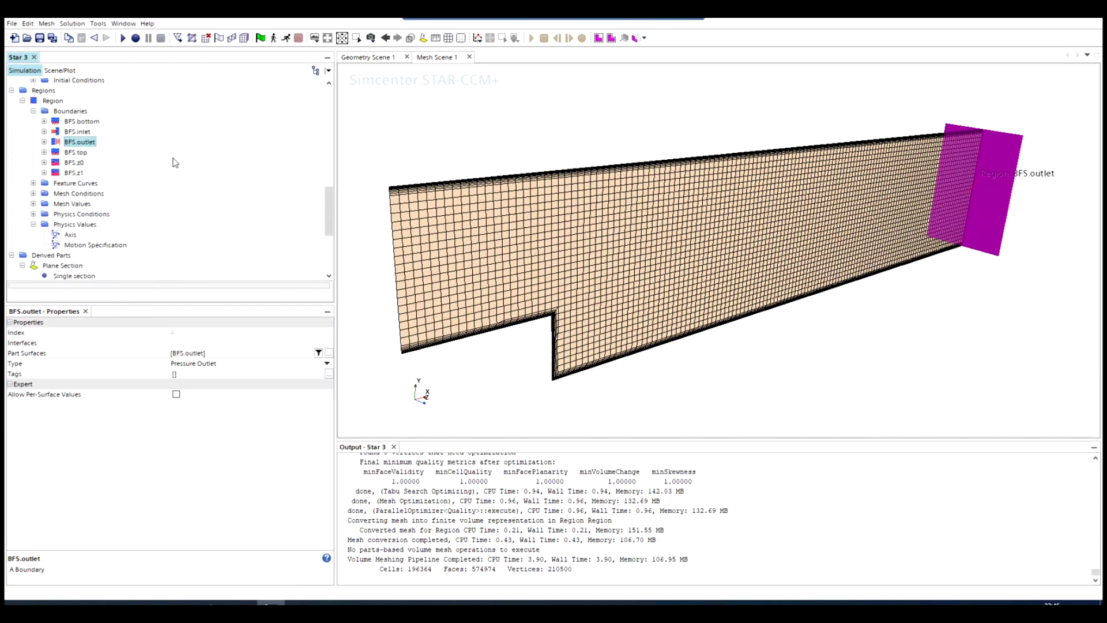
- Set the constant initial velocity of the Physics 1 continuum to [0.05, 0.0, 0.0] m/s
{"action": "scroll", "coordinate": [133, 162], "scroll_direction": "up", "scroll_amount": 2}
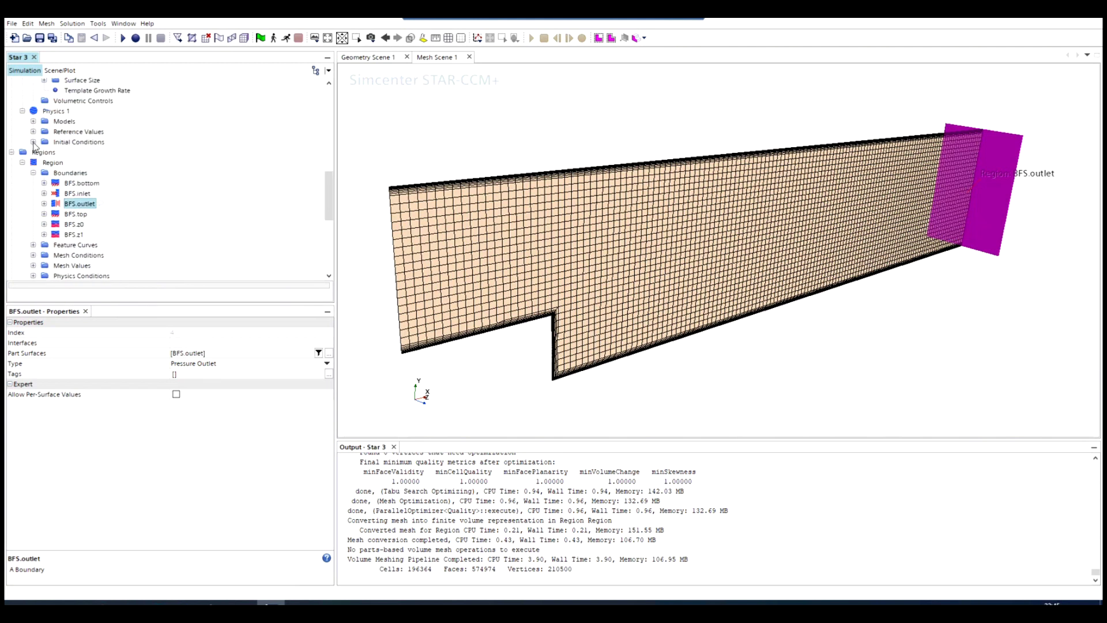
{"action": "left_click", "coordinate": [33, 143]}
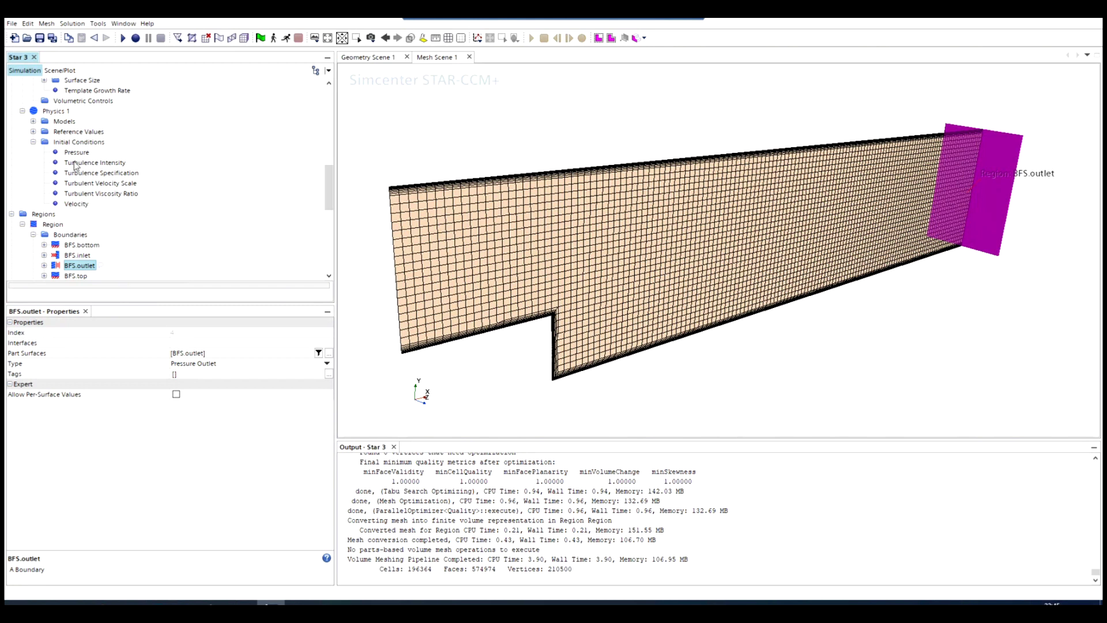
{"action": "left_click", "coordinate": [74, 205]}
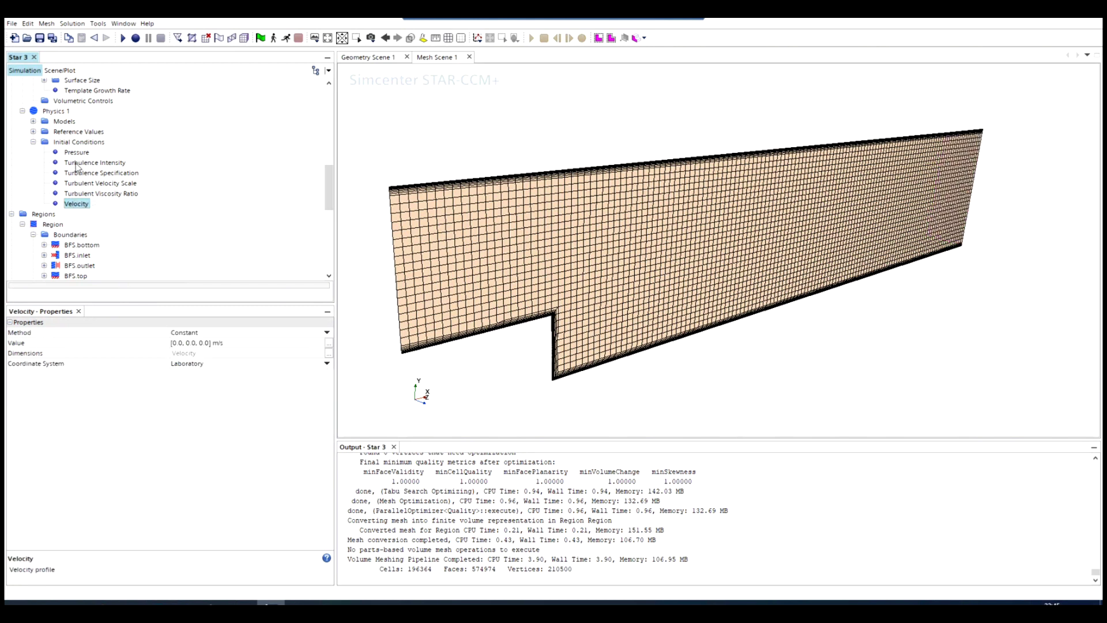
{"action": "left_click", "coordinate": [180, 344]}
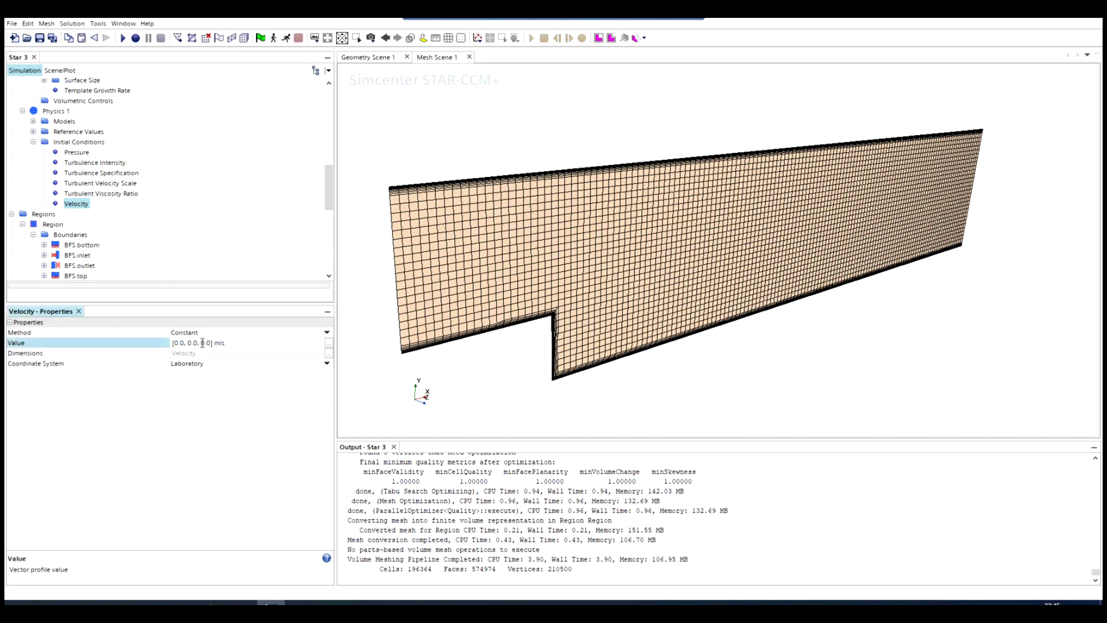
{"action": "type", "text": "5"}
{"action": "key", "text": "Return"}
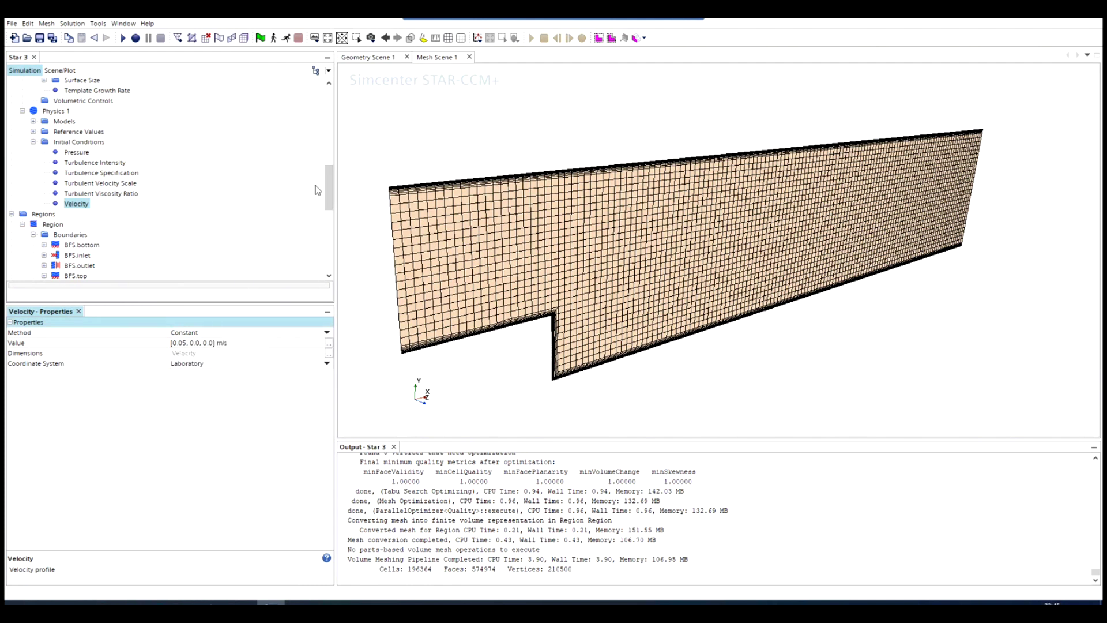
{"action": "mouse_move", "coordinate": [329, 184]}
{"action": "left_mouse_down"}
{"action": "mouse_move", "coordinate": [329, 215]}
{"action": "mouse_move", "coordinate": [330, 187]}
{"action": "left_mouse_up"}
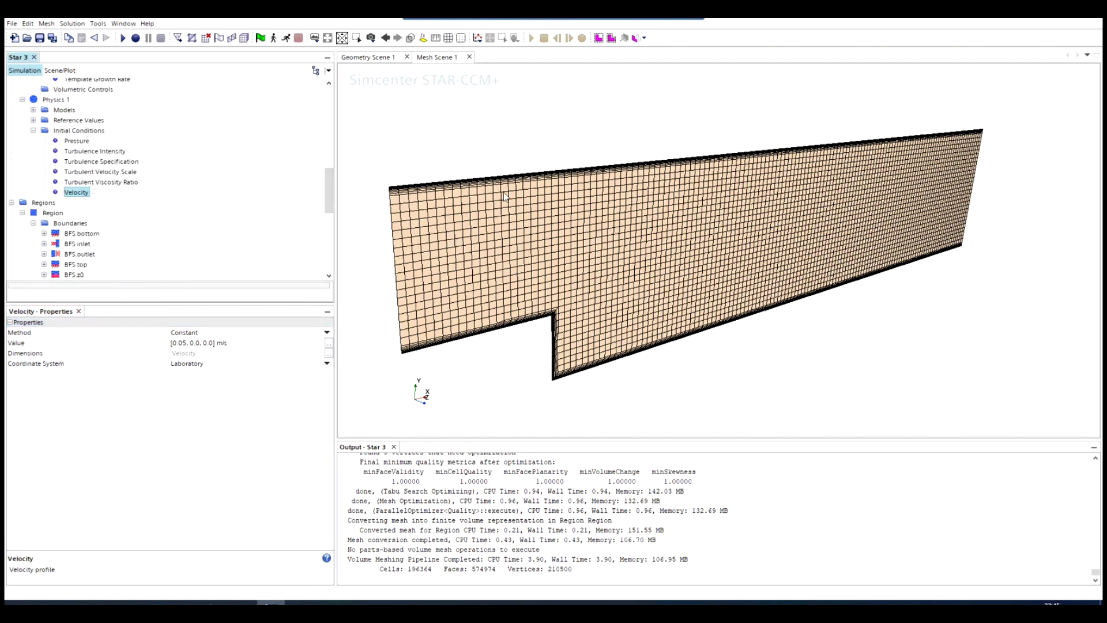